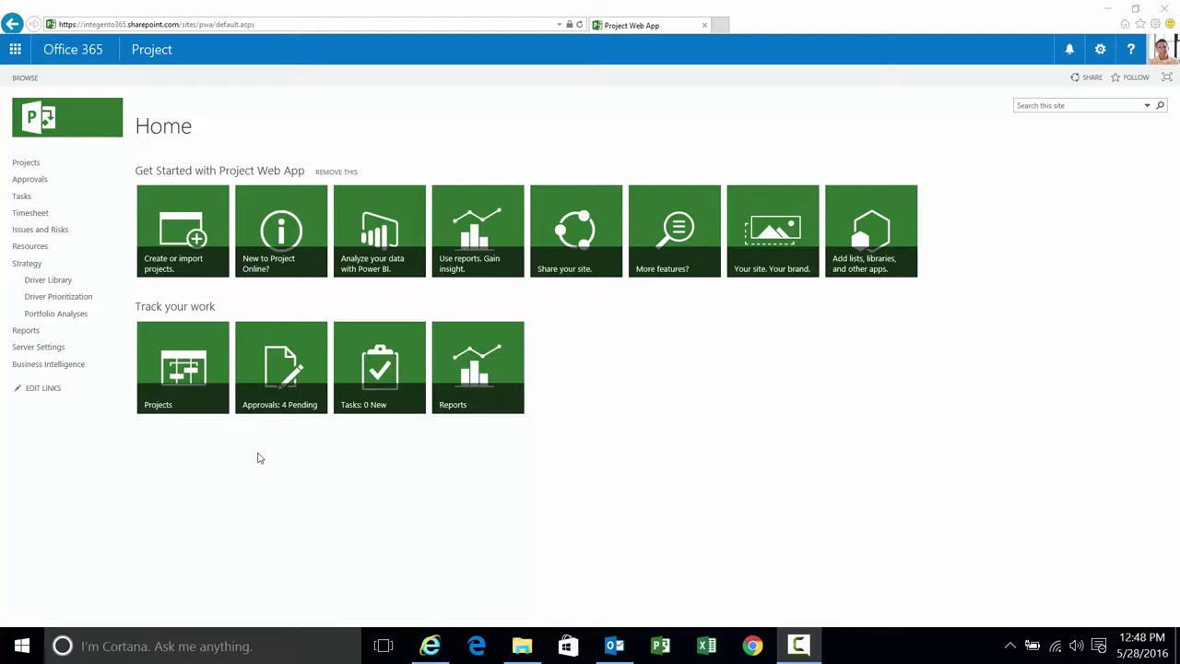
Open the Software Development Plan project from the project list and go to its project site.
left_click(183, 370)
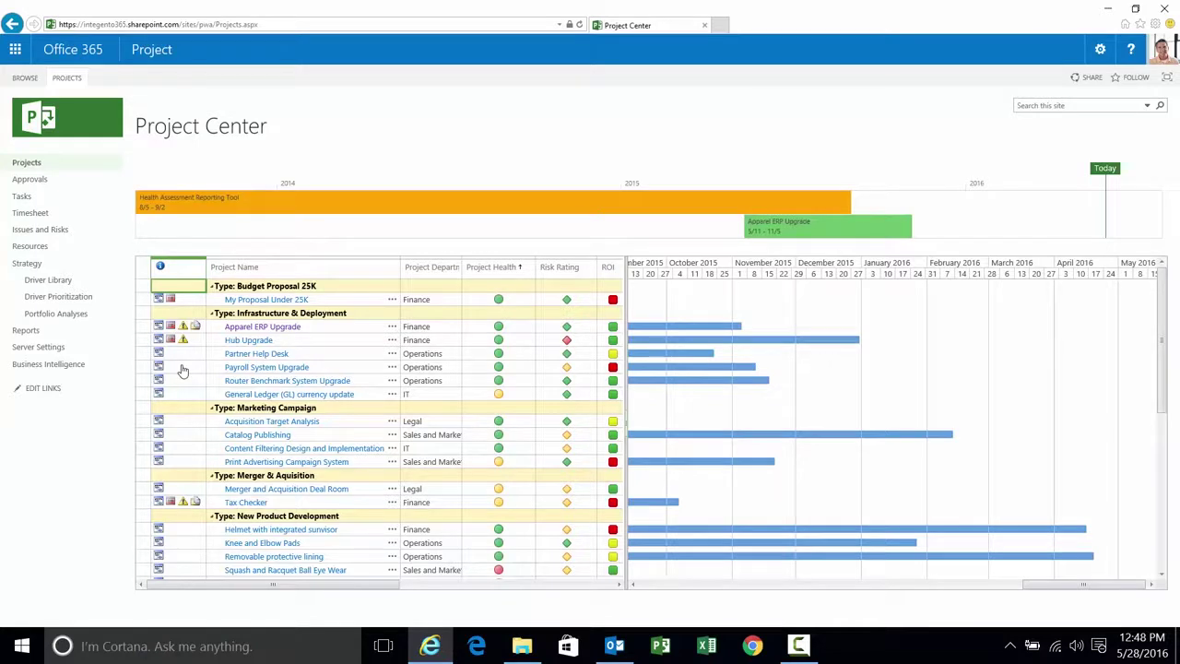
scroll(294, 427, "down", 6)
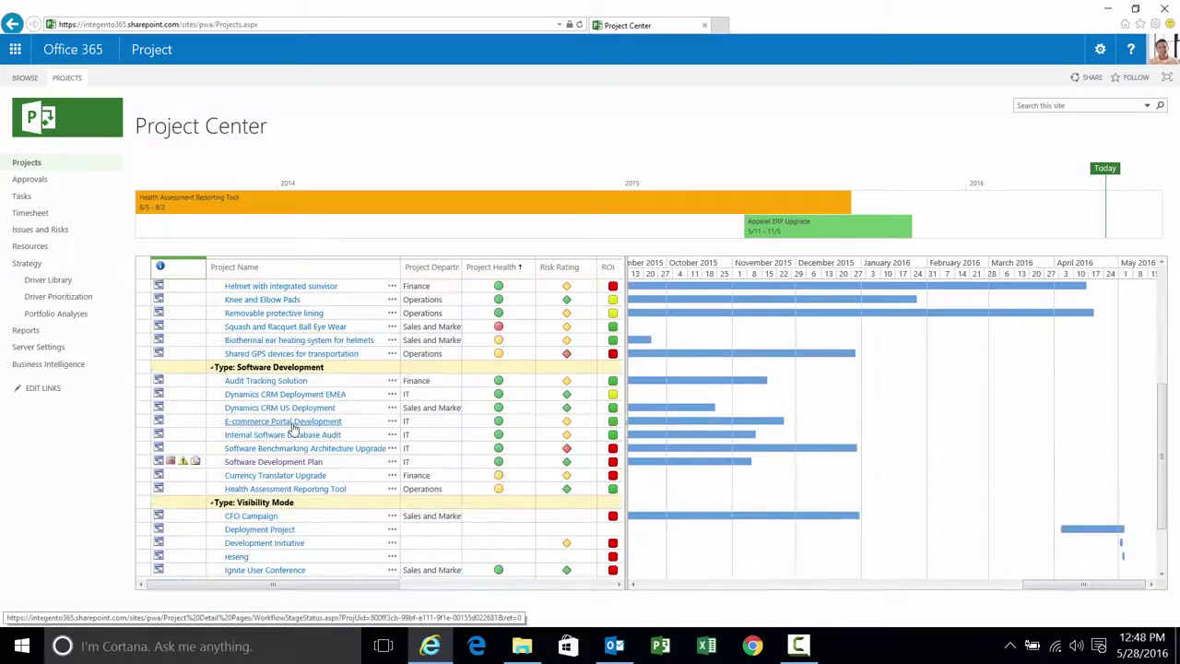
scroll(293, 427, "down", 2)
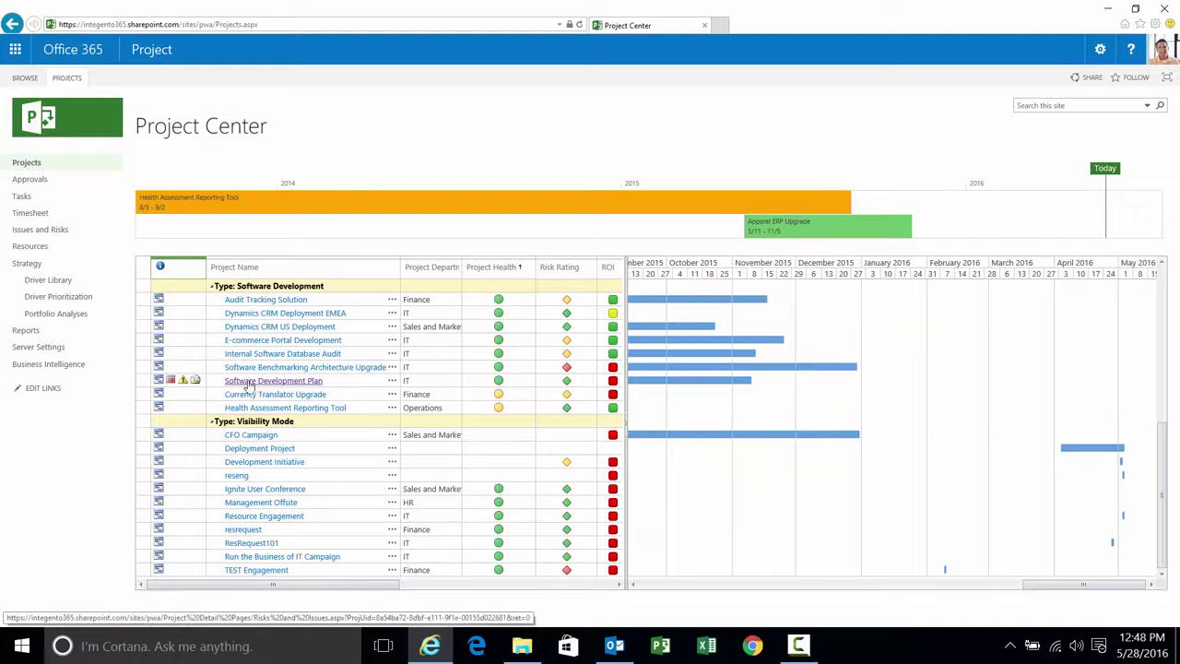
left_click(269, 385)
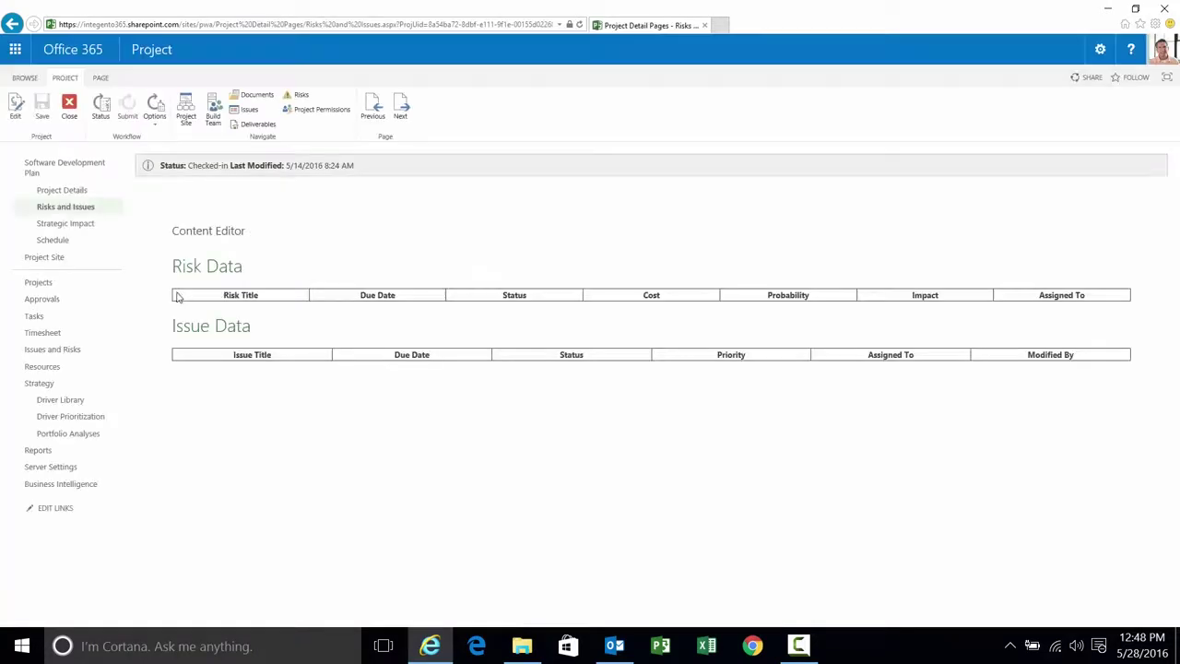
left_click(53, 260)
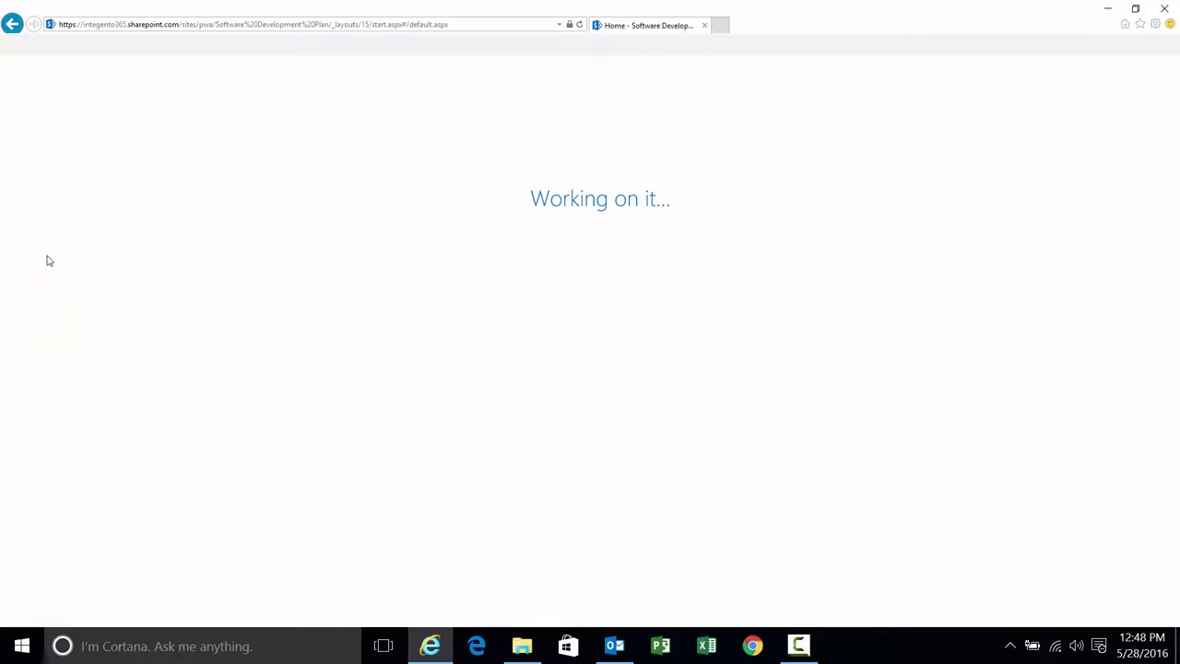
left_click_drag(398, 131, 135, 127)
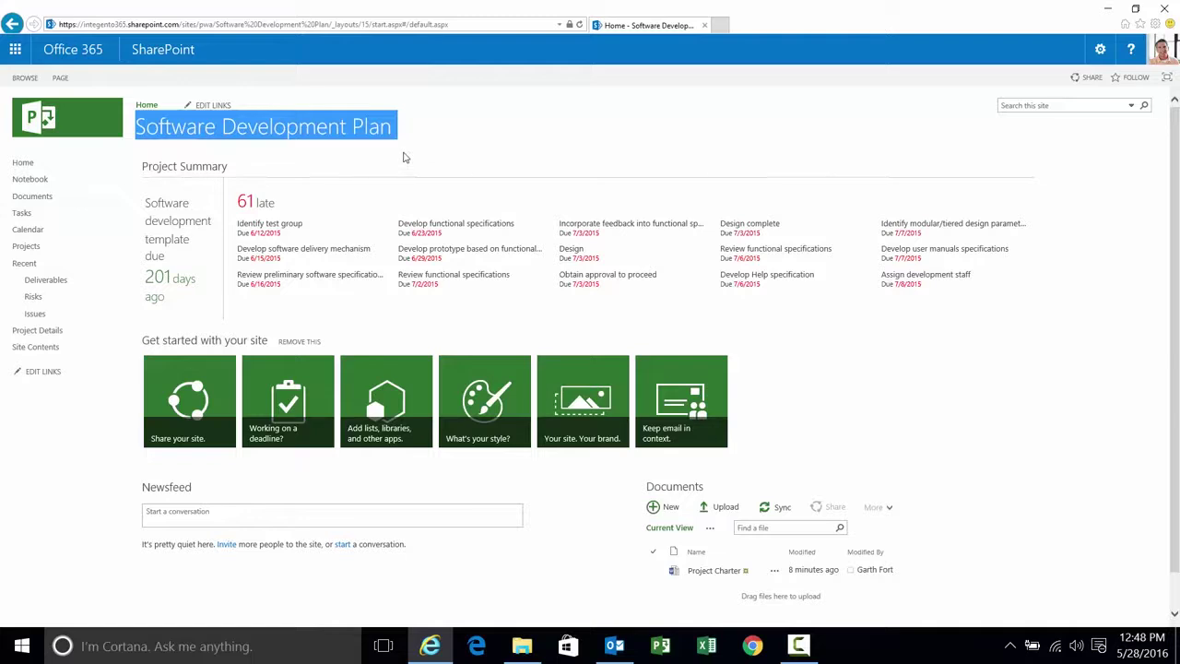
left_click(268, 140)
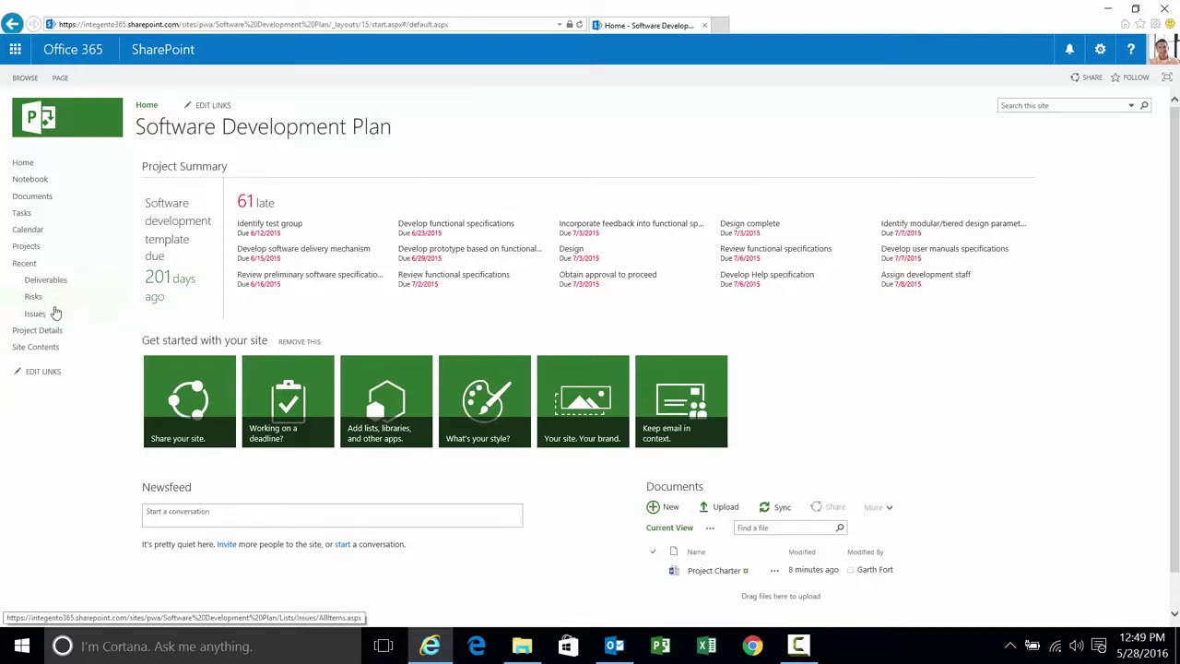
Open the project site's Documents library and start a new alert on the whole library.
left_click(53, 199)
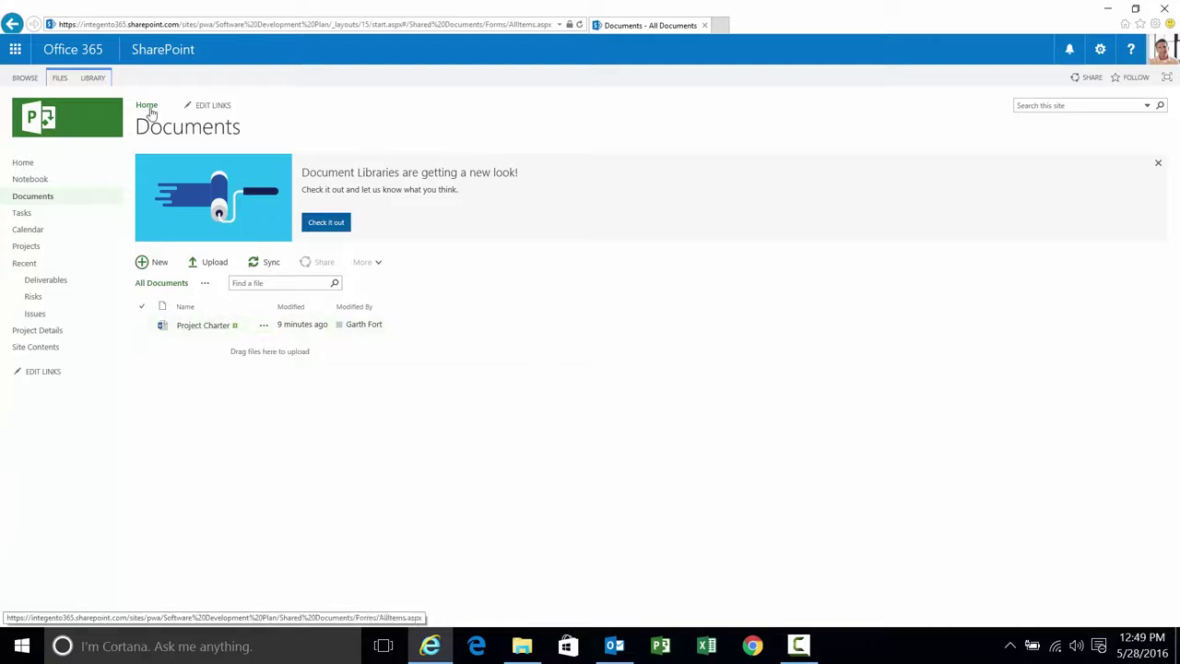
left_click(93, 78)
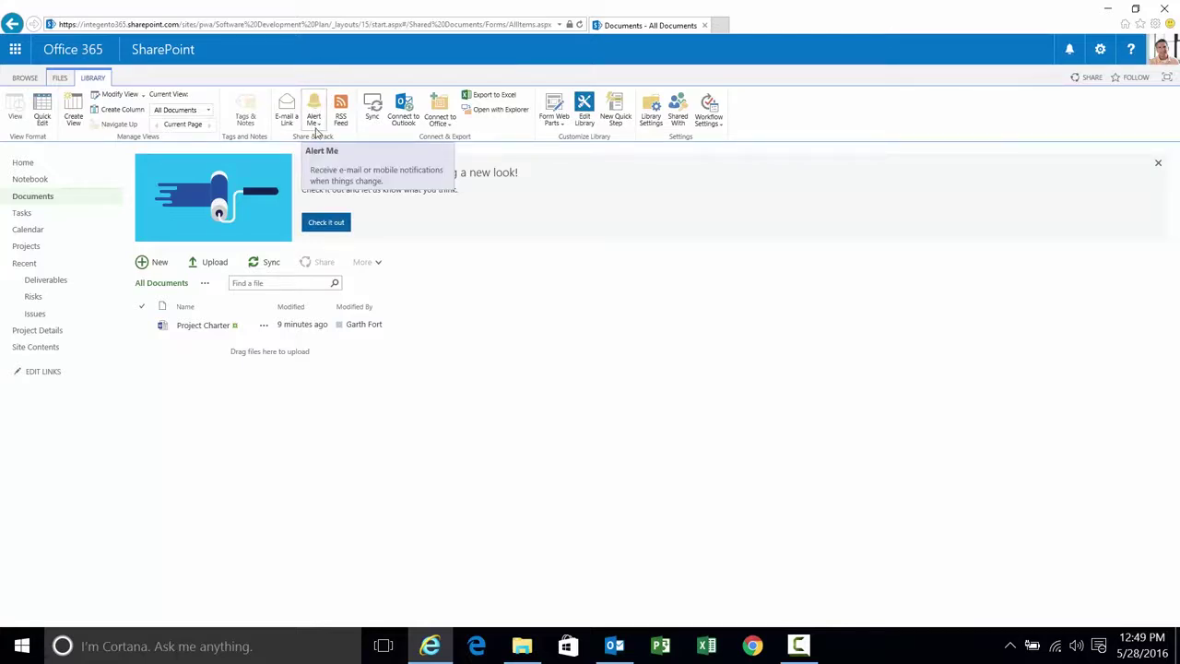
left_click(316, 132)
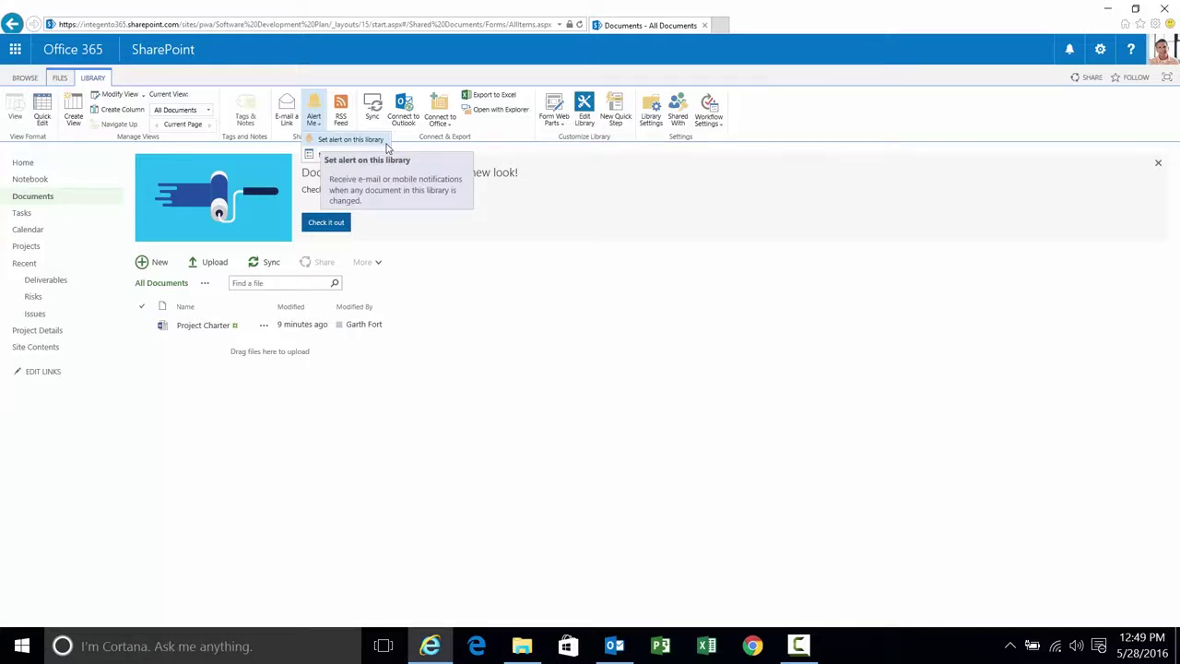
left_click(359, 140)
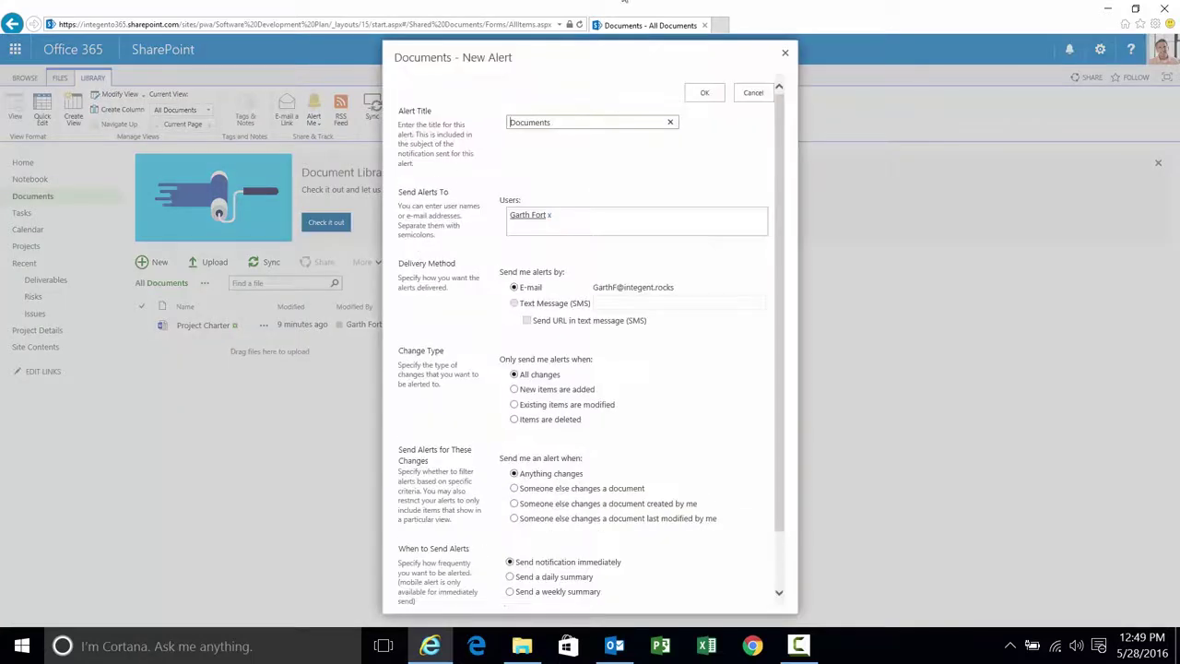
Examine the new alert's title, recipients, delivery method and change type options.
left_click(420, 111)
triple_click(419, 111)
left_click_drag(606, 128, 505, 123)
left_click(447, 192)
triple_click(408, 194)
left_click(459, 231)
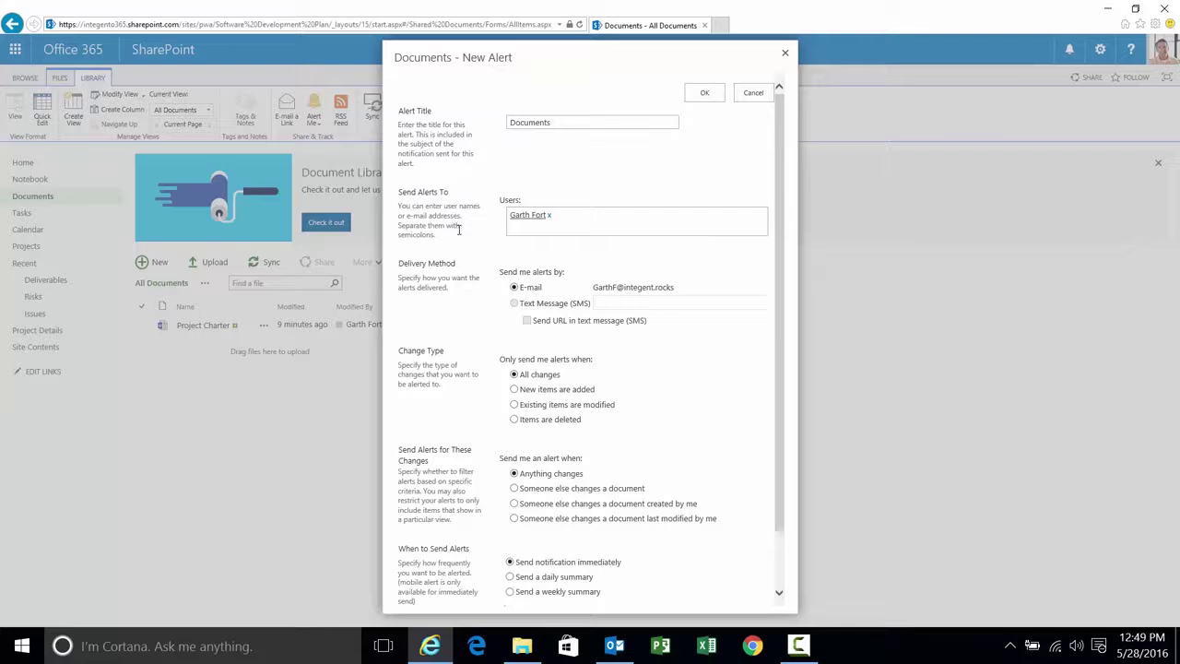
left_click(572, 210)
left_click_drag(543, 288, 519, 293)
left_click(539, 307)
left_click_drag(542, 307, 656, 298)
left_click(631, 306)
left_click_drag(503, 359, 597, 361)
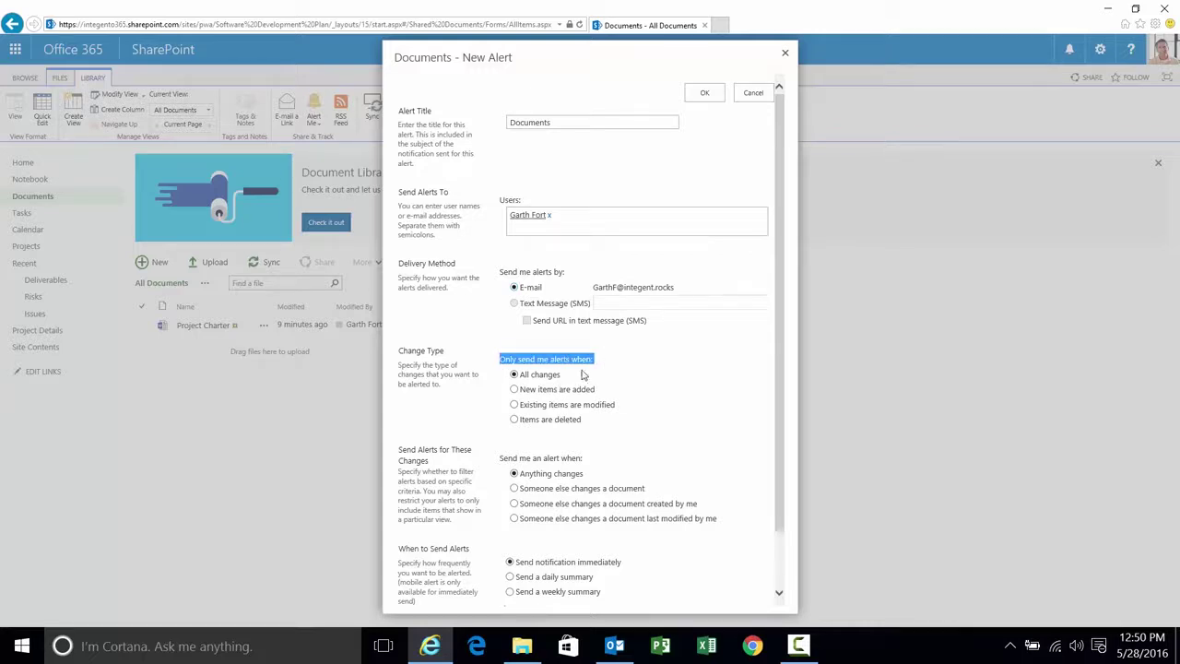
left_click(593, 361)
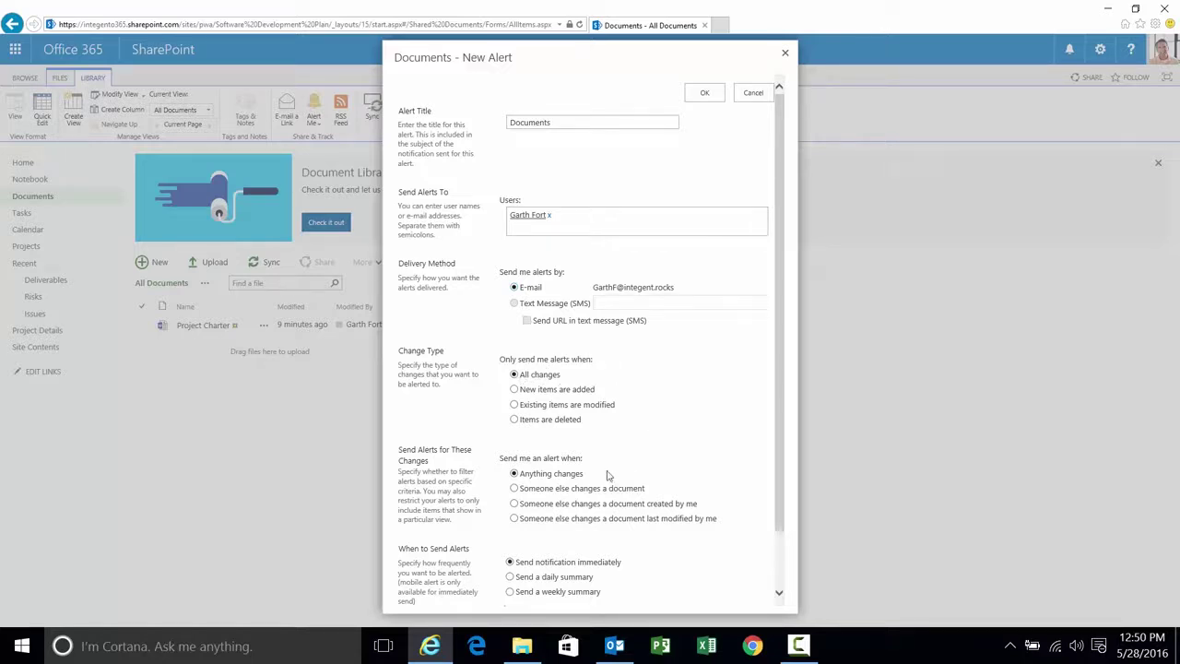
Review when alerts are sent and create the Documents alert for any change, with immediate e-mail notification.
scroll(779, 426, "down", 2)
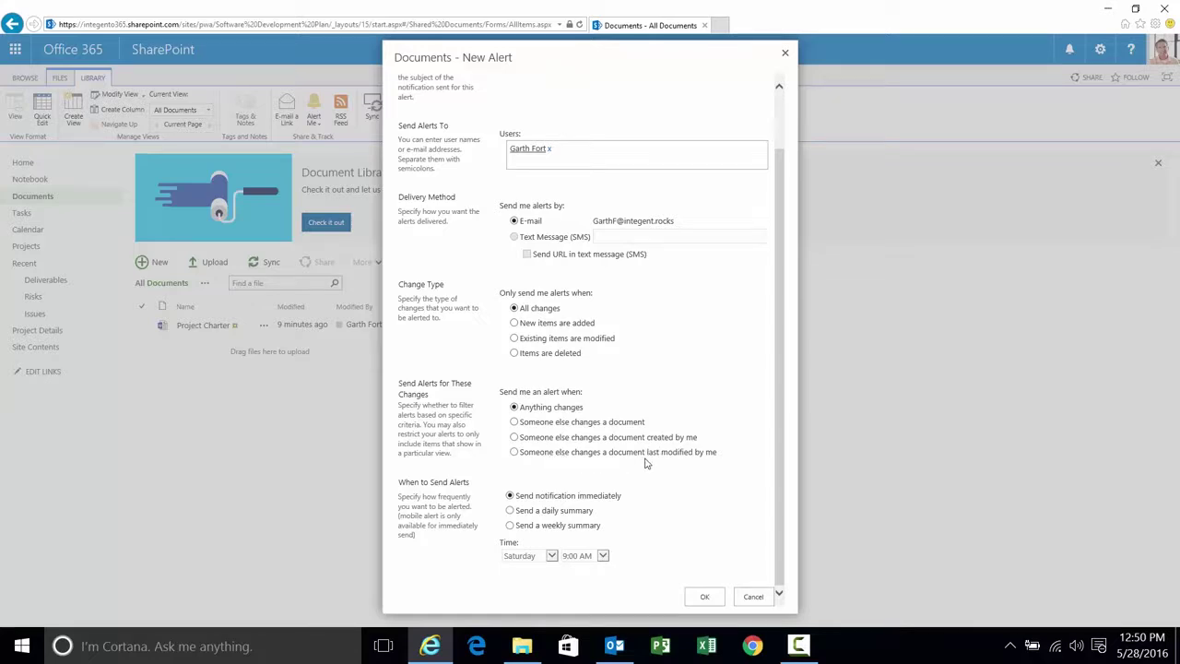
left_click_drag(399, 482, 468, 481)
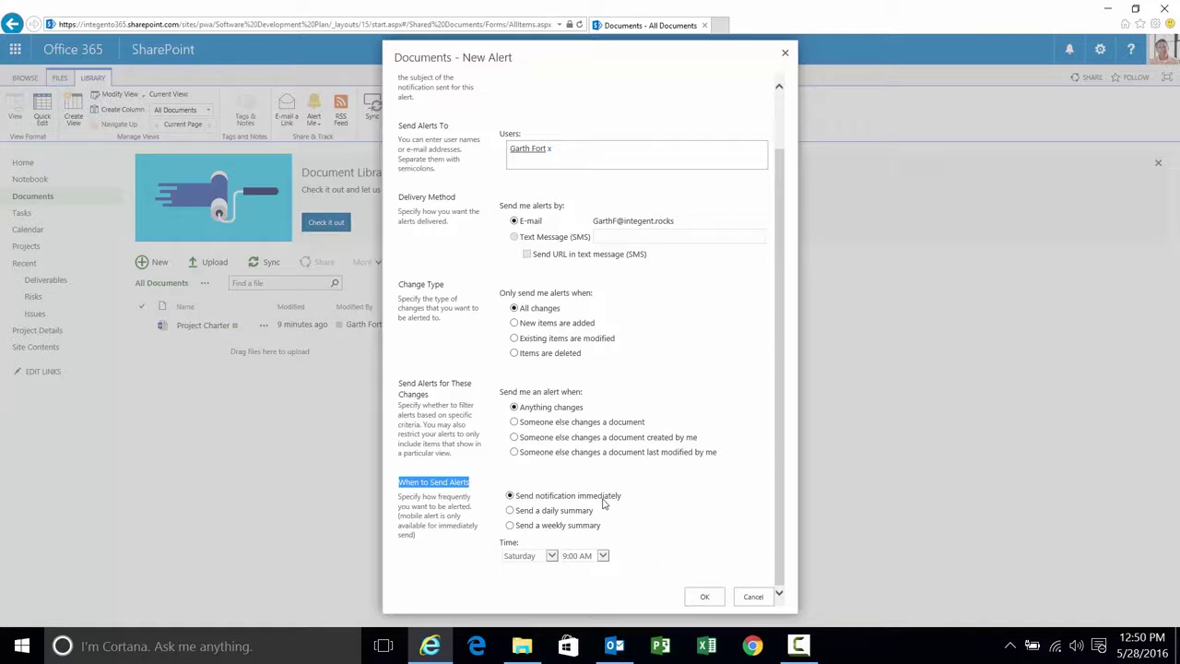
left_click(708, 590)
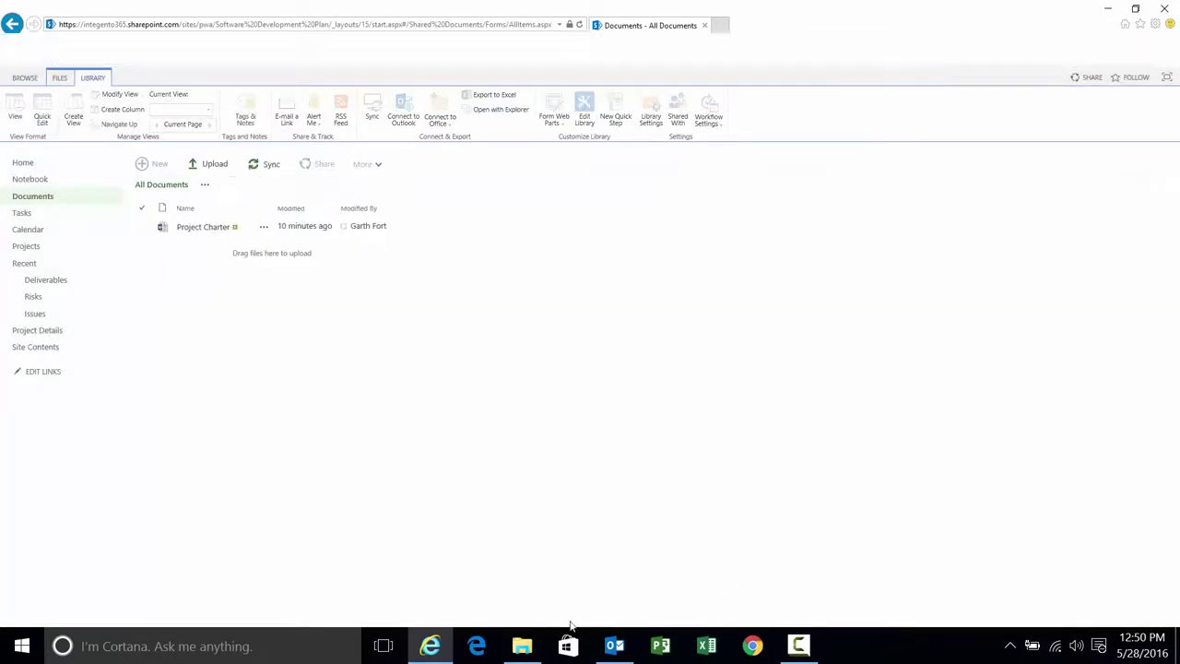
Switch to Outlook and read the message about the newly created Documents alert.
left_click(614, 647)
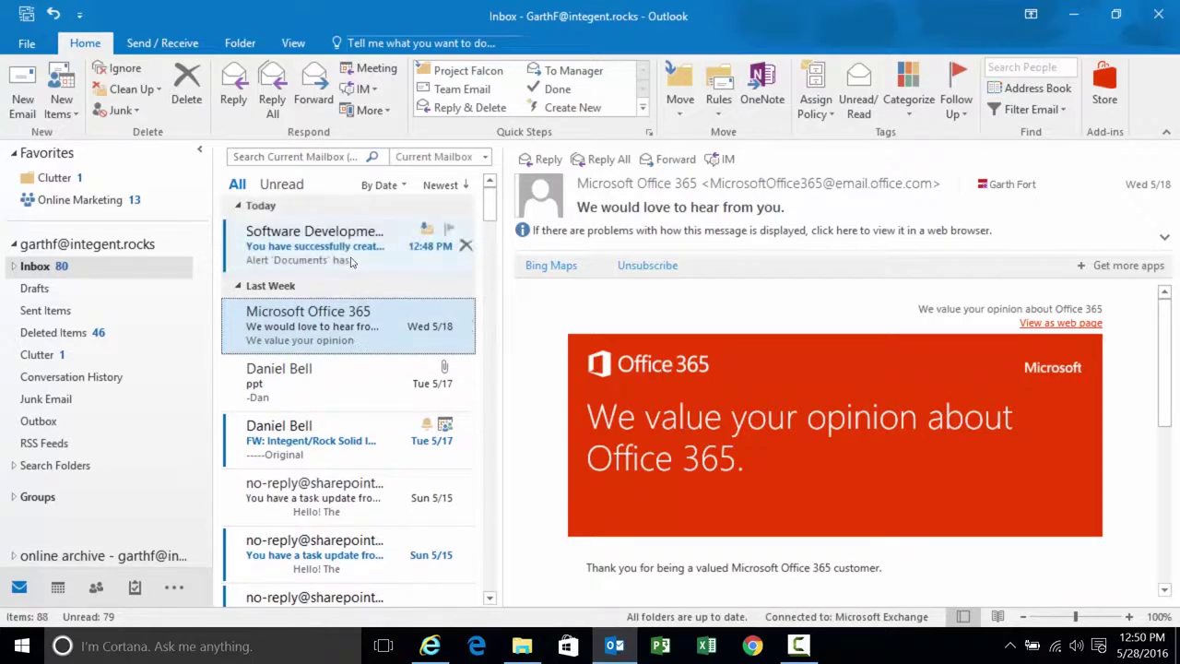
key("Up")
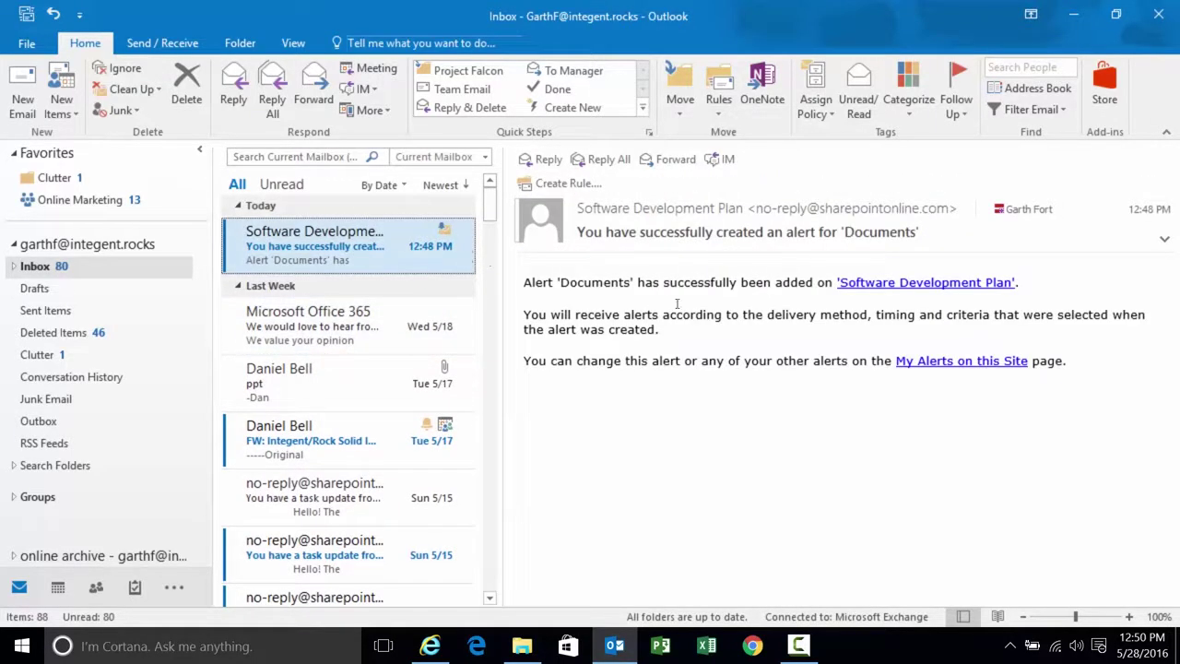
left_click_drag(533, 285, 820, 273)
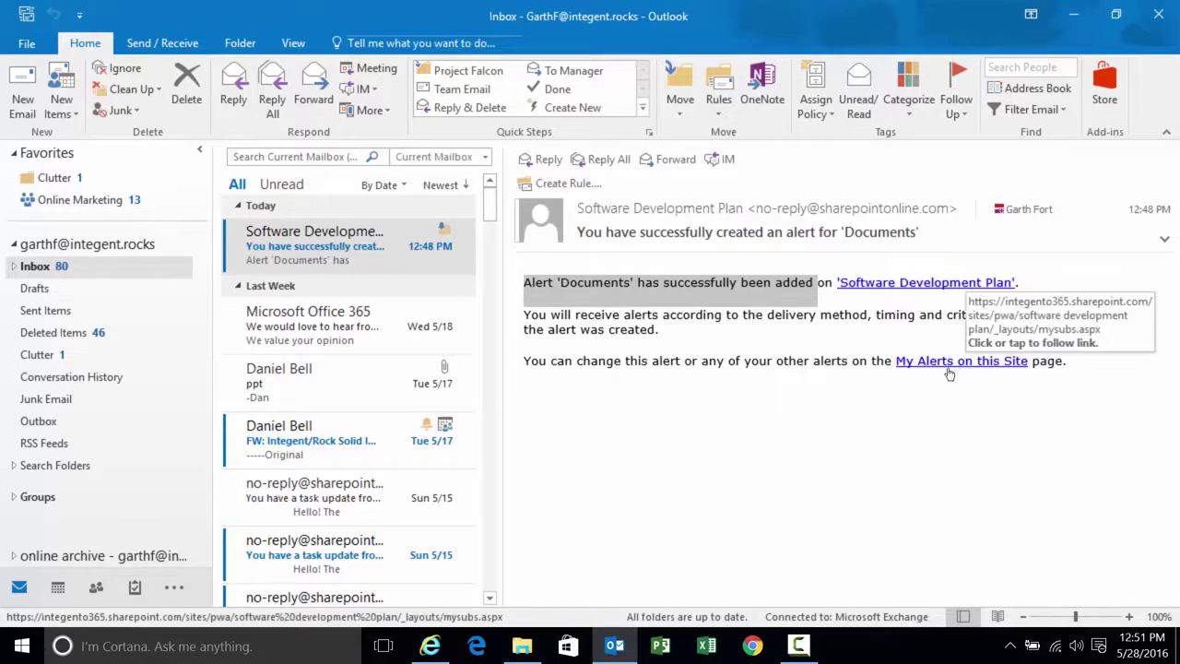
Return to the Documents library in Internet Explorer, change the Project Charter file's title to "Project Charter-revised" and save it.
left_click(436, 649)
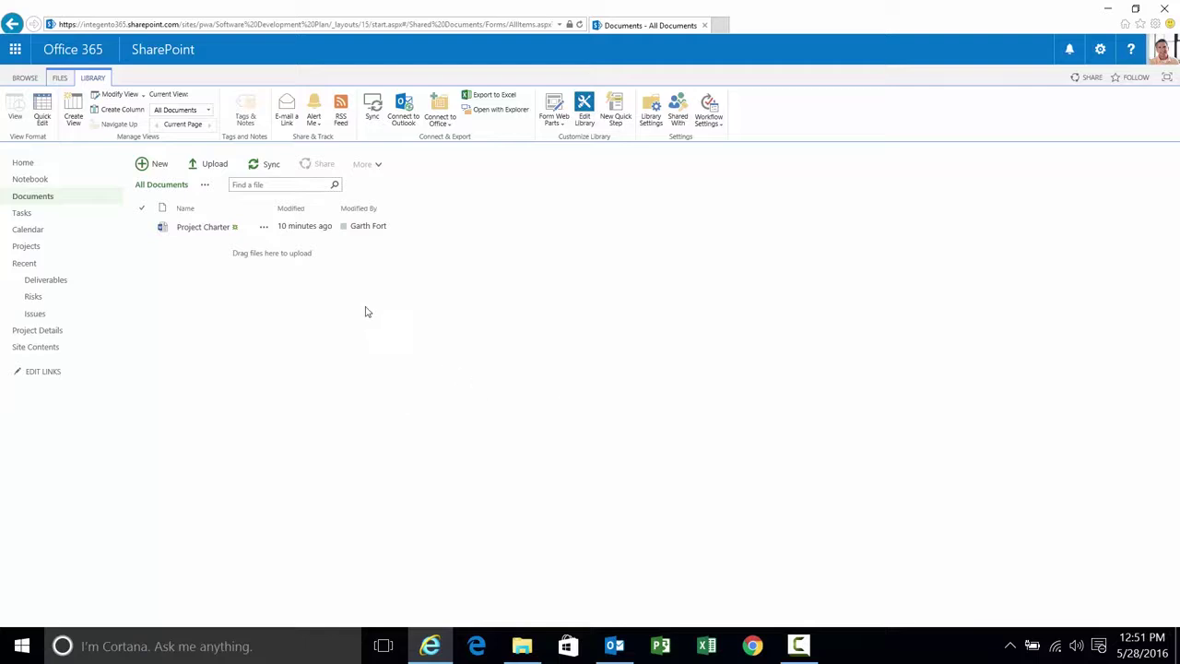
left_click(263, 230)
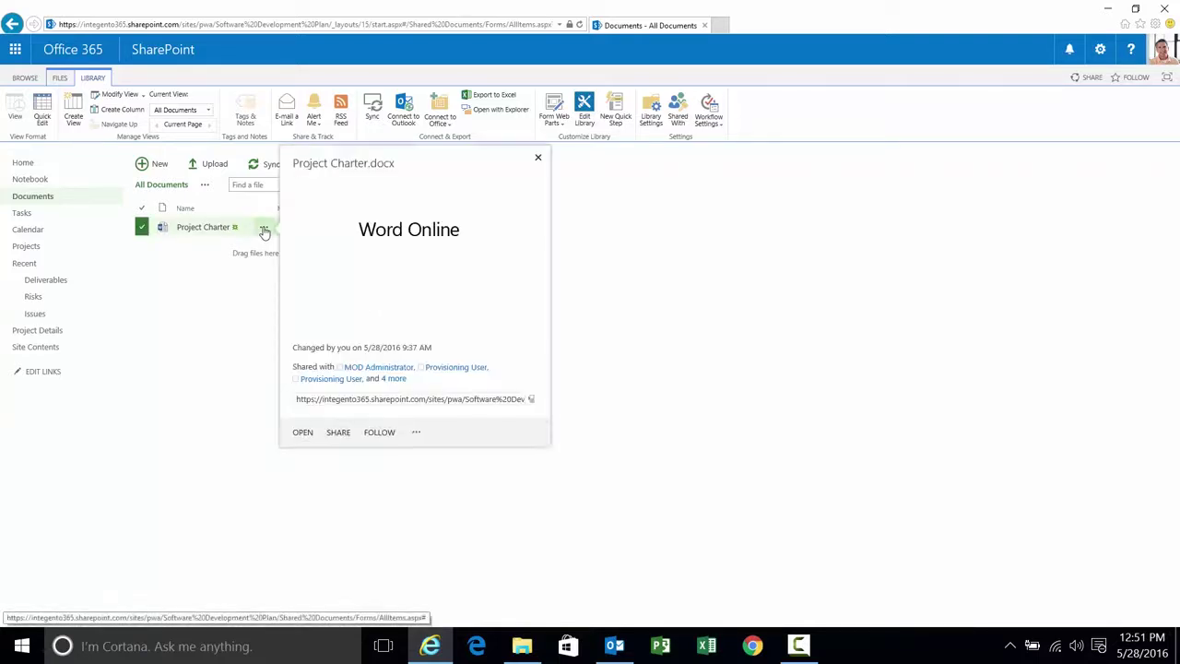
left_click(417, 433)
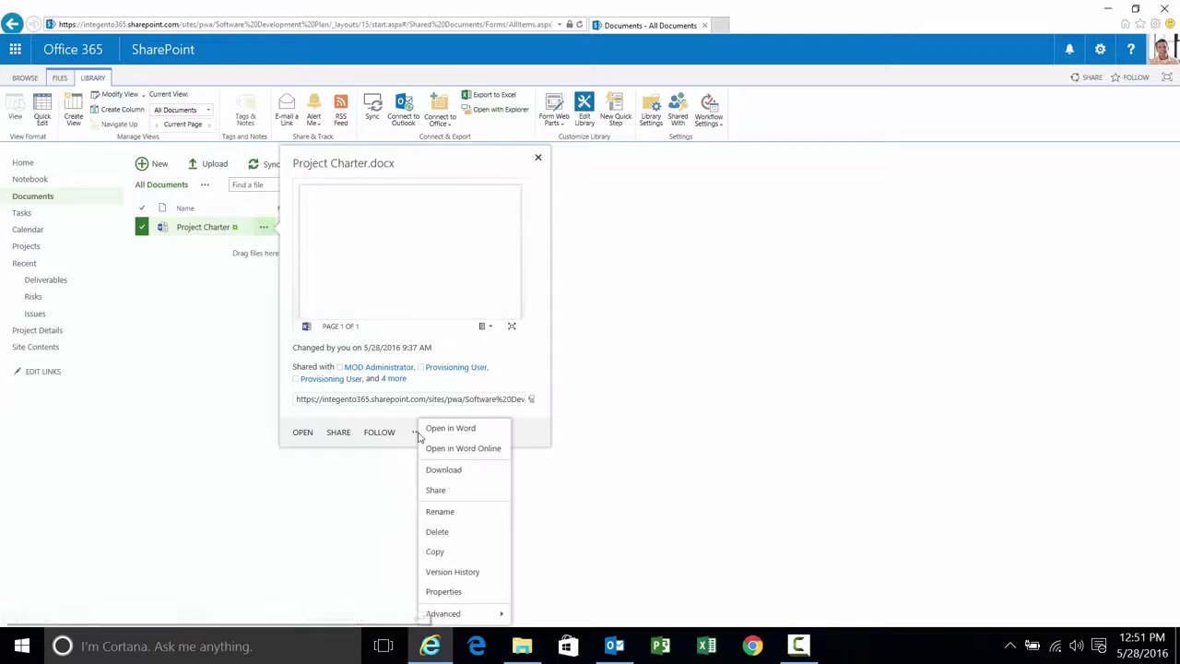
left_click(462, 520)
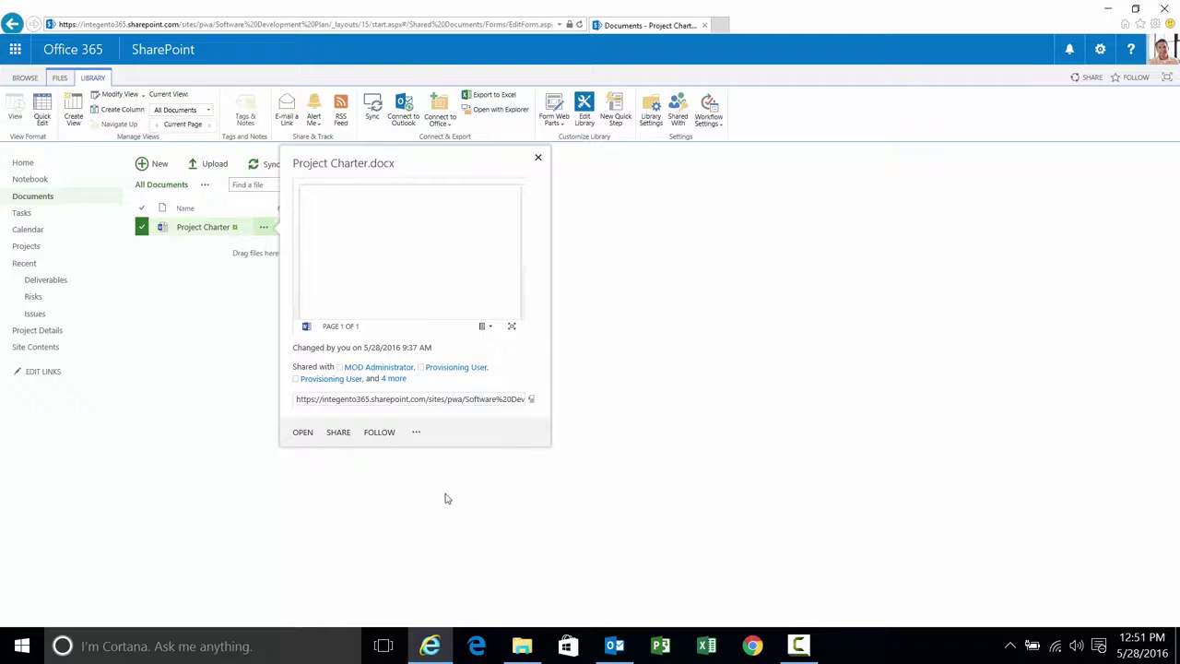
left_click(284, 192)
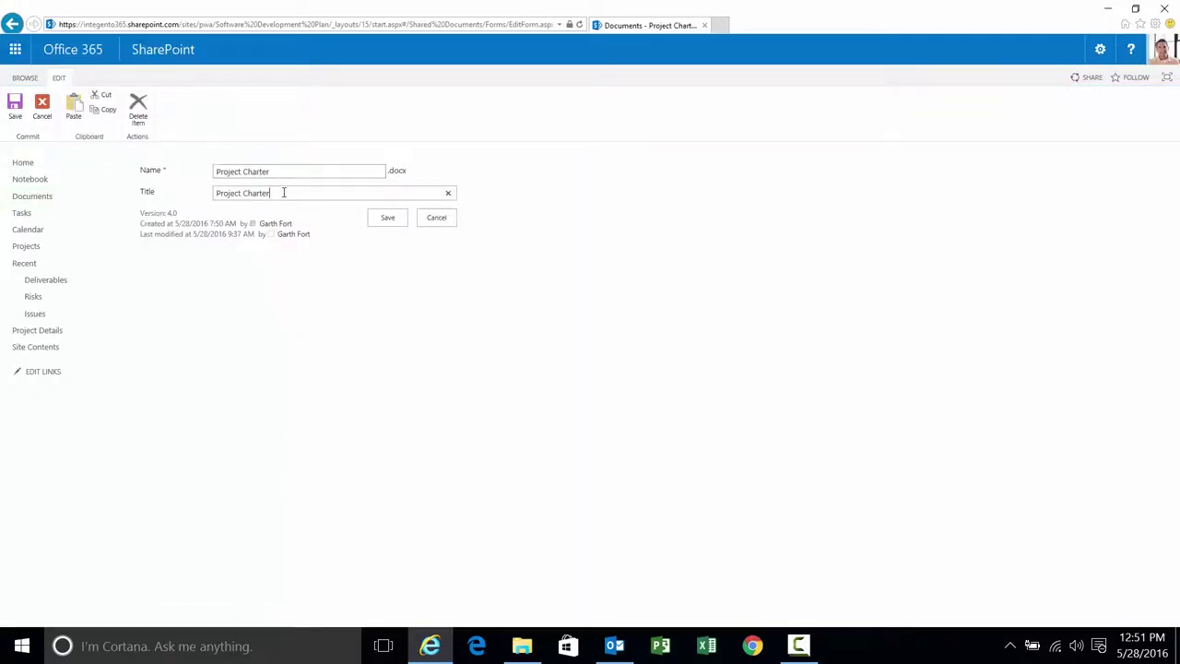
type("-")
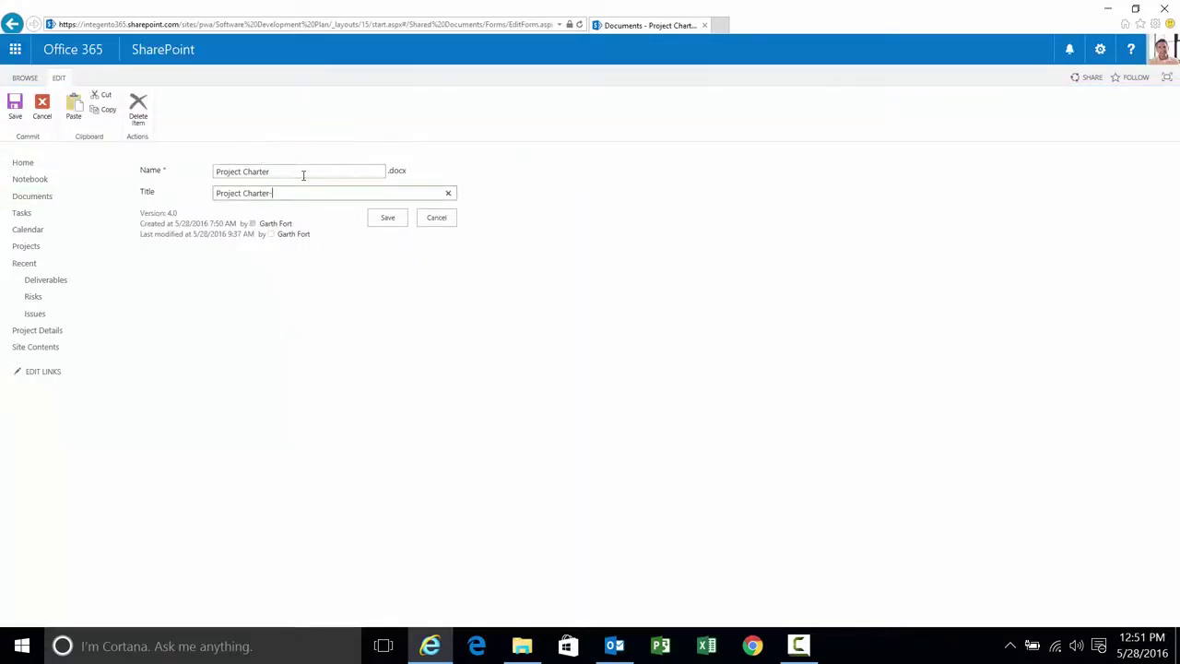
type("revised")
left_click(389, 217)
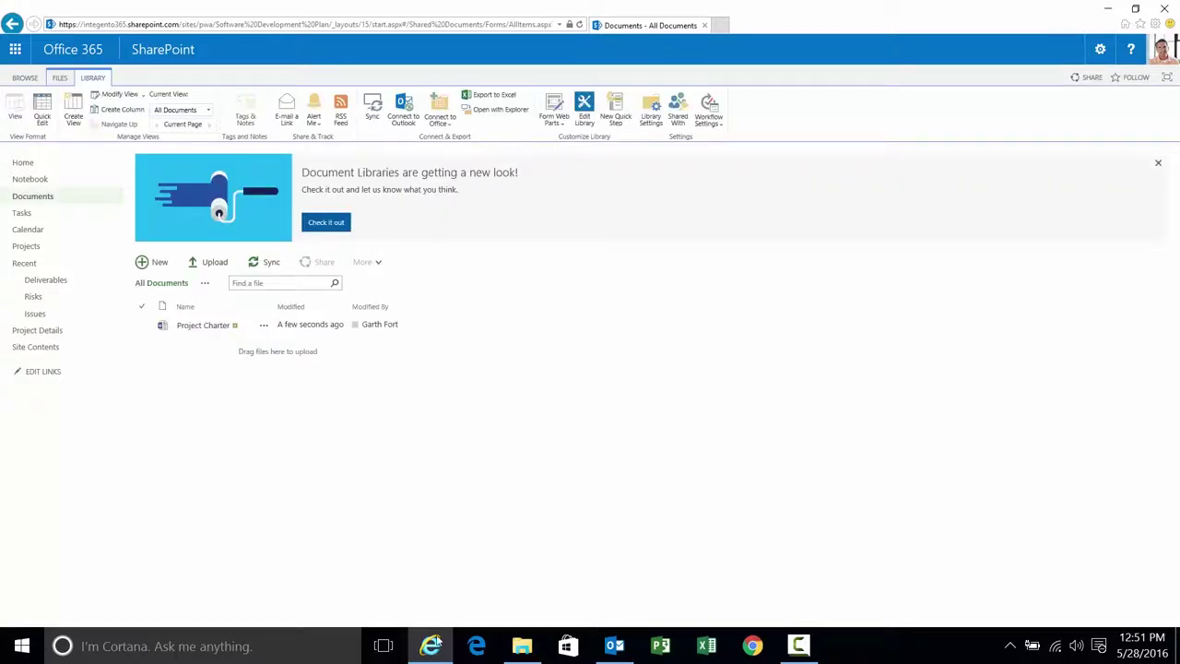
Check the Outlook inbox for a document change notification, then return to the project site in Internet Explorer.
left_click(614, 645)
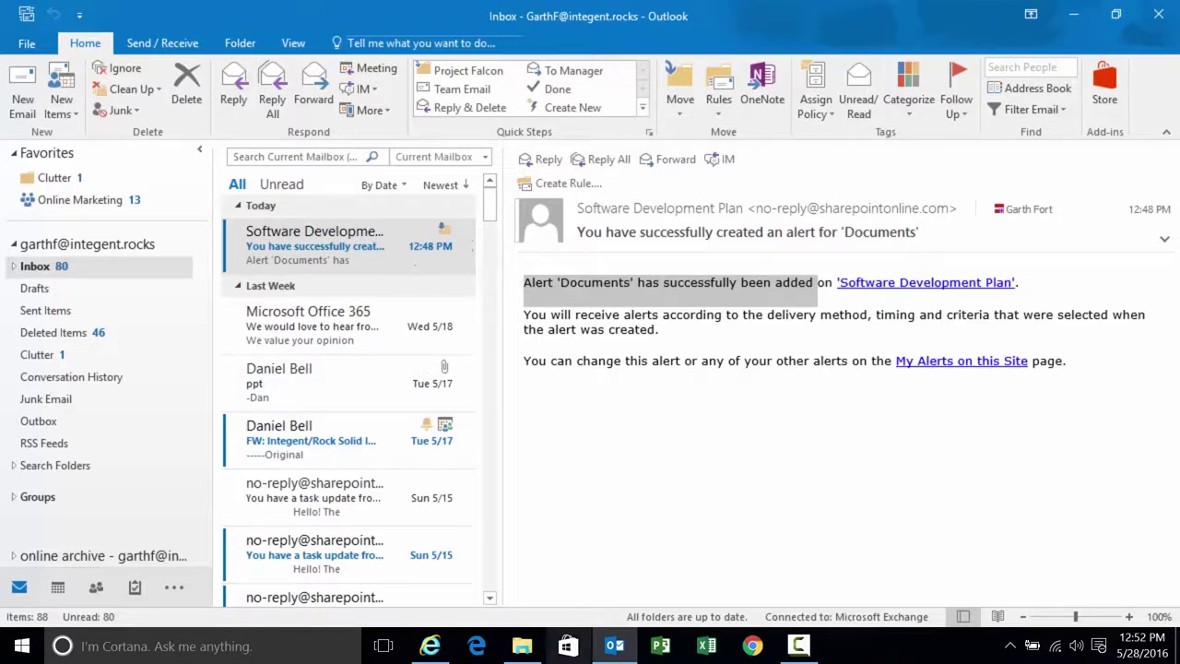
left_click(430, 646)
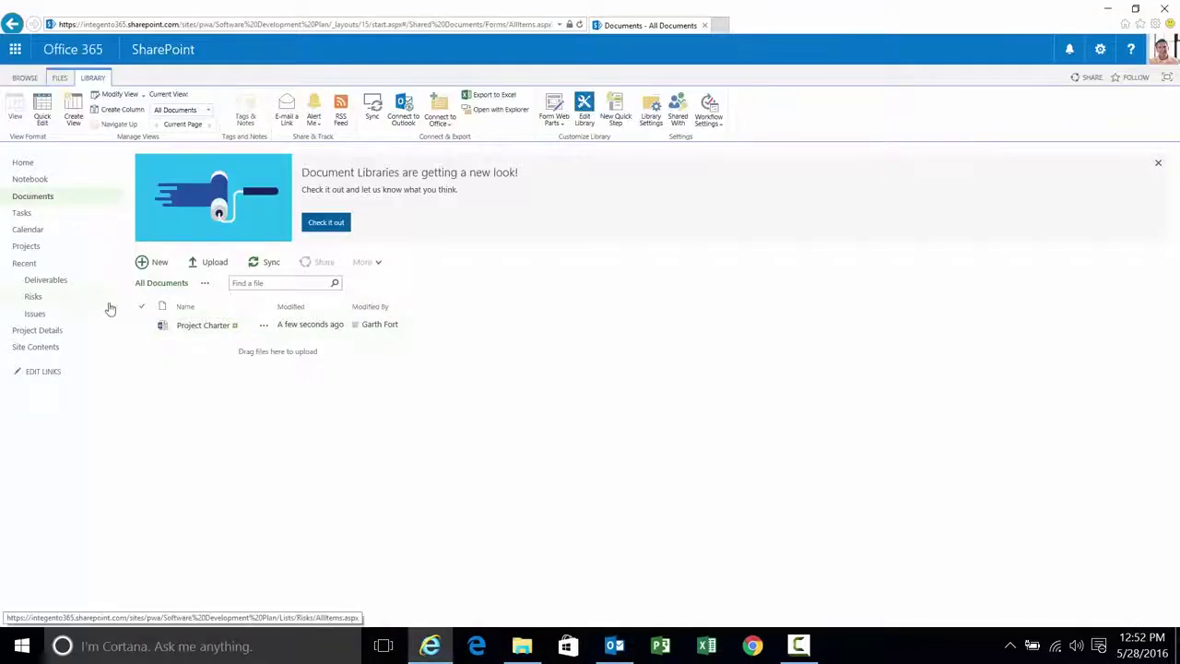
Go to the project site's Risks list and open a new alert for the risk "Software Media and Keys not yet available".
left_click(34, 314)
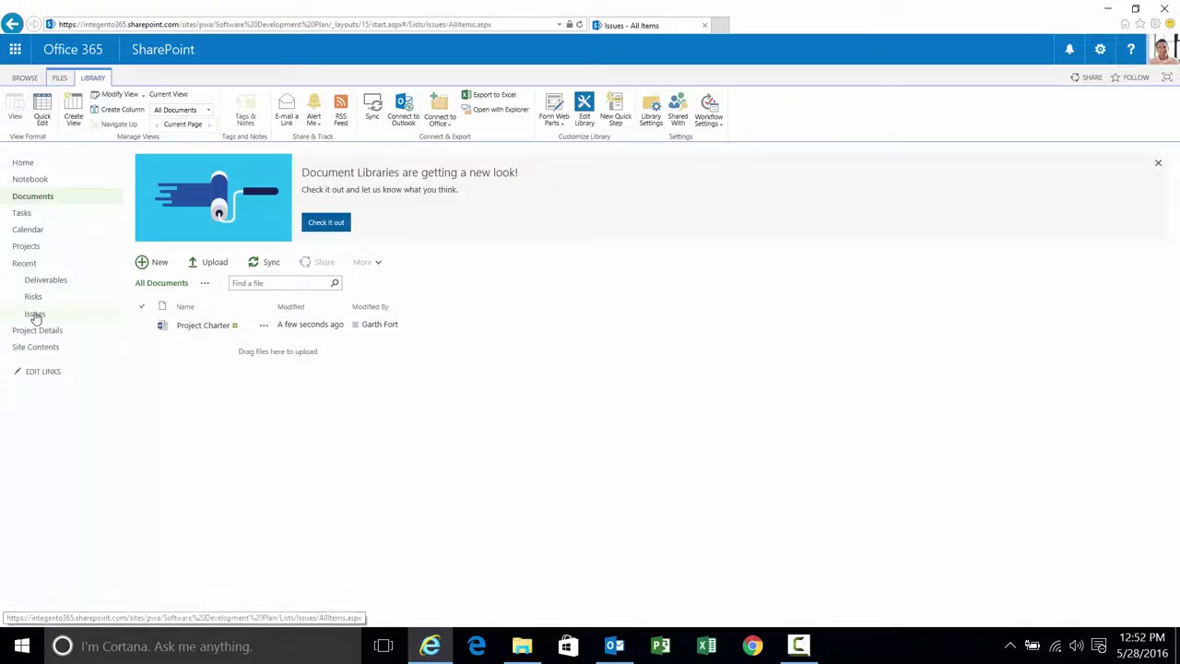
left_click(33, 299)
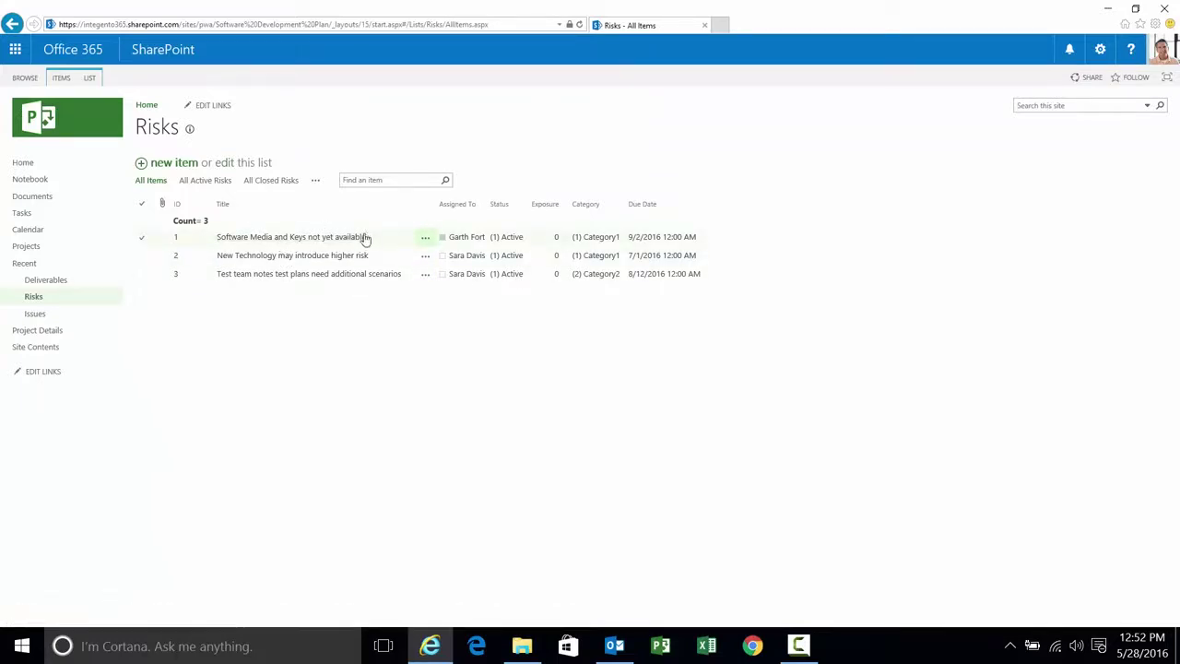
left_click(425, 237)
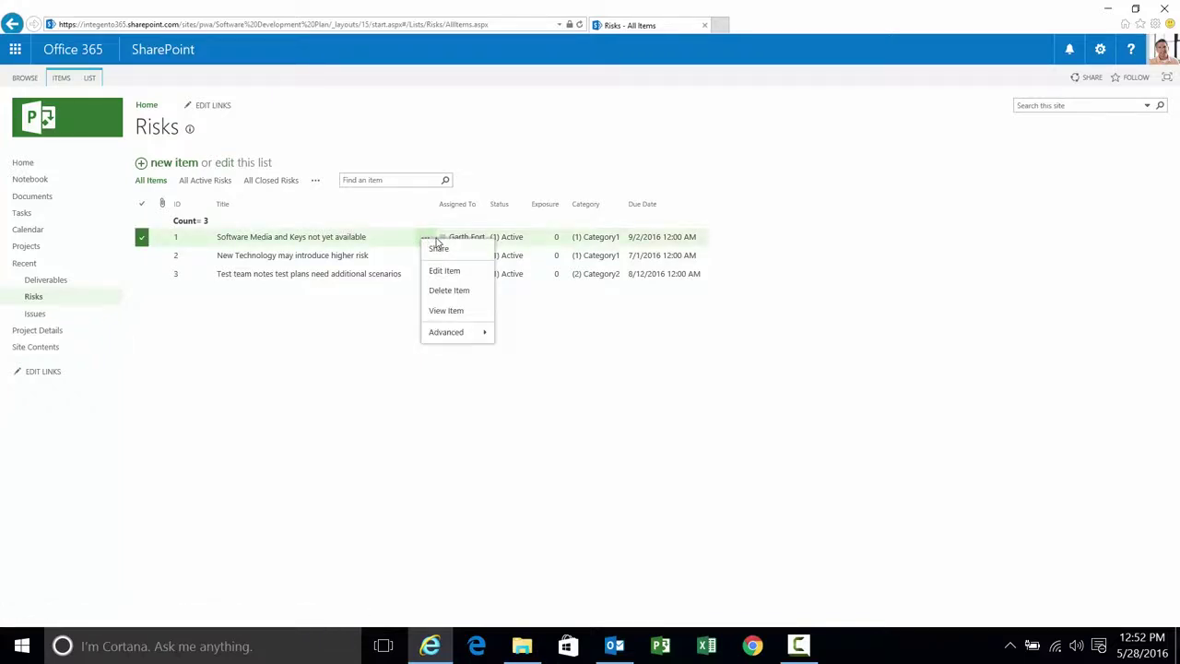
mouse_move(474, 341)
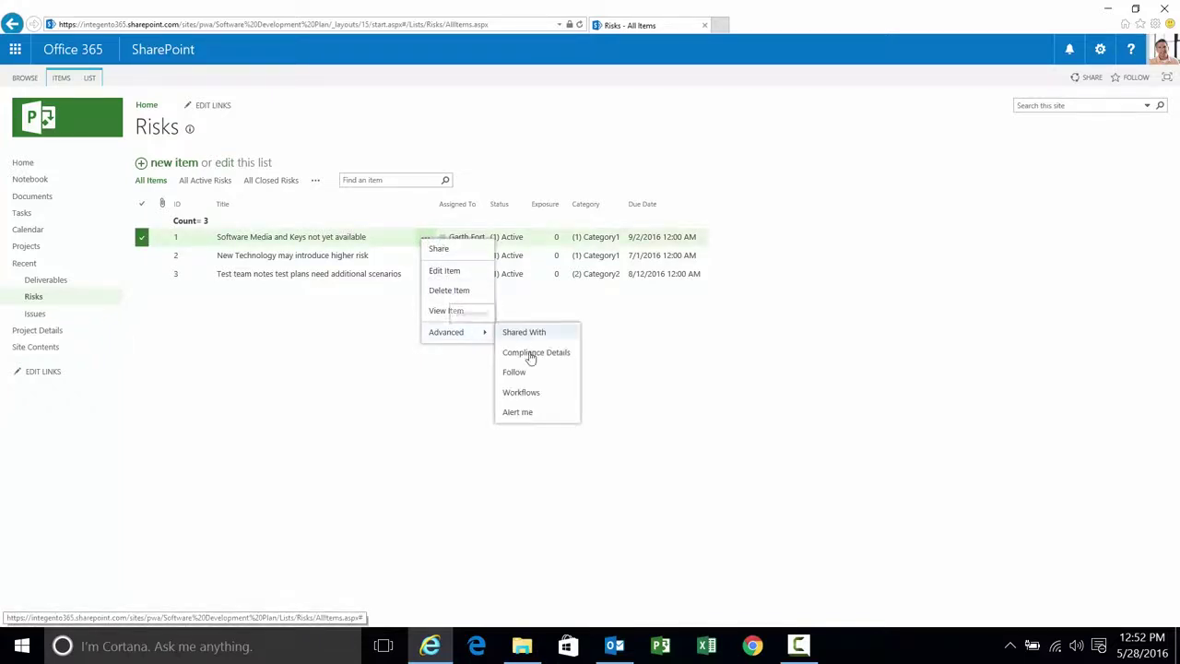
left_click(533, 413)
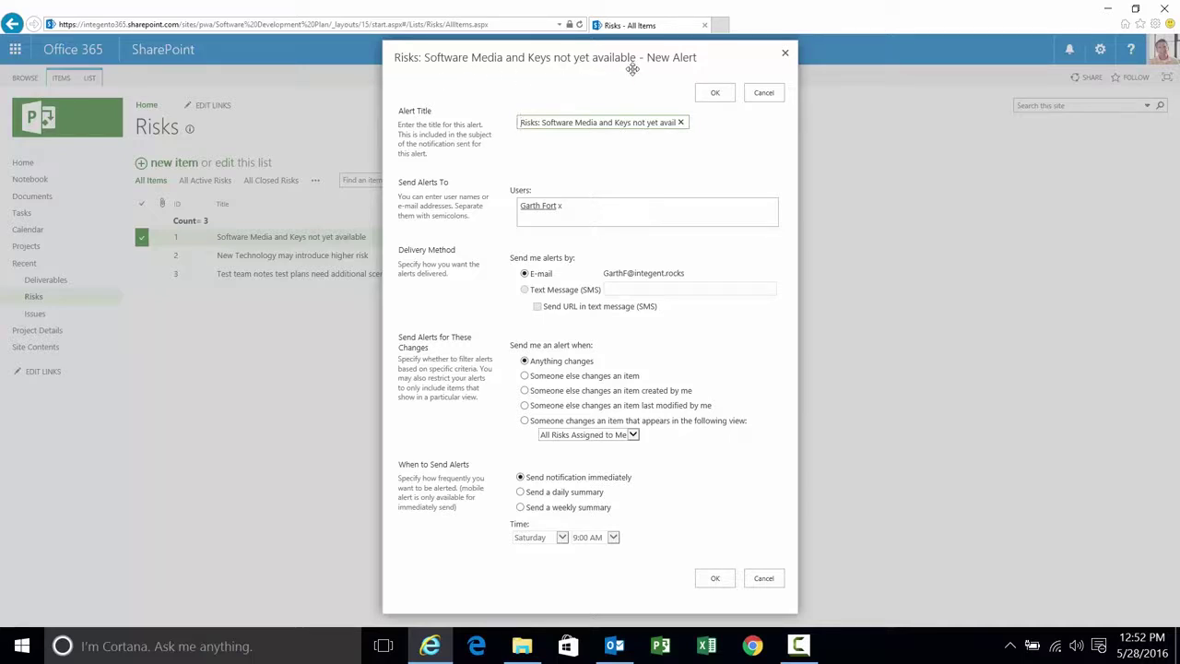
Review the risk alert's title, recipient and delivery method, and create it for any change with immediate e-mail notification.
left_click_drag(542, 122, 677, 122)
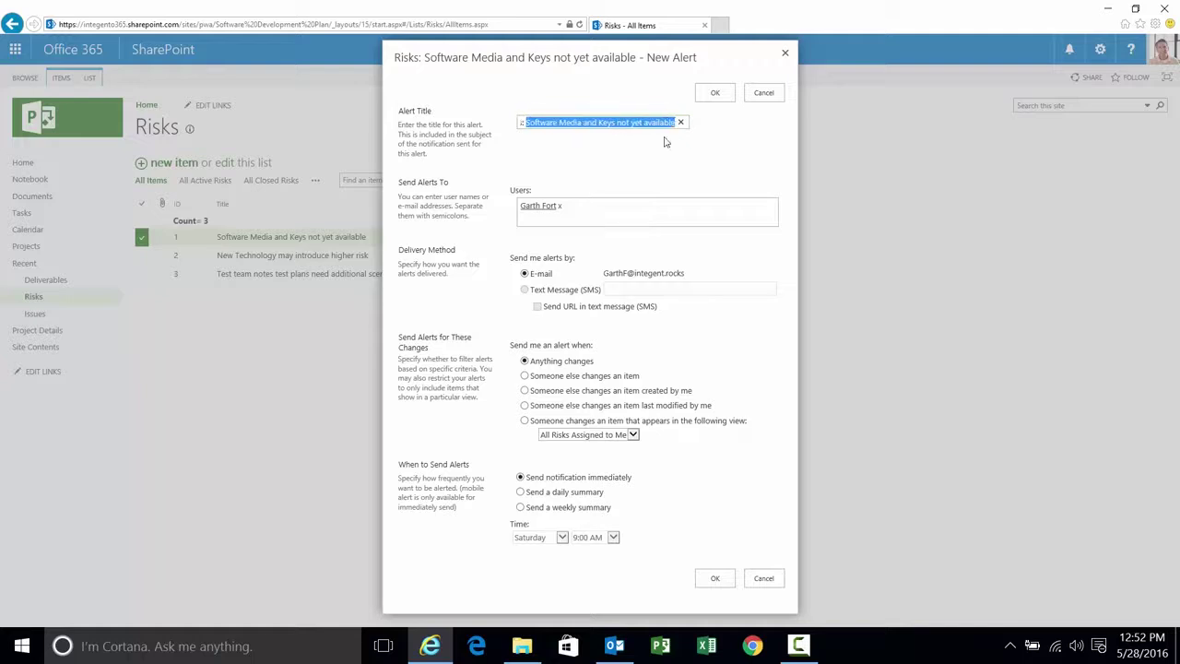
left_click(613, 205)
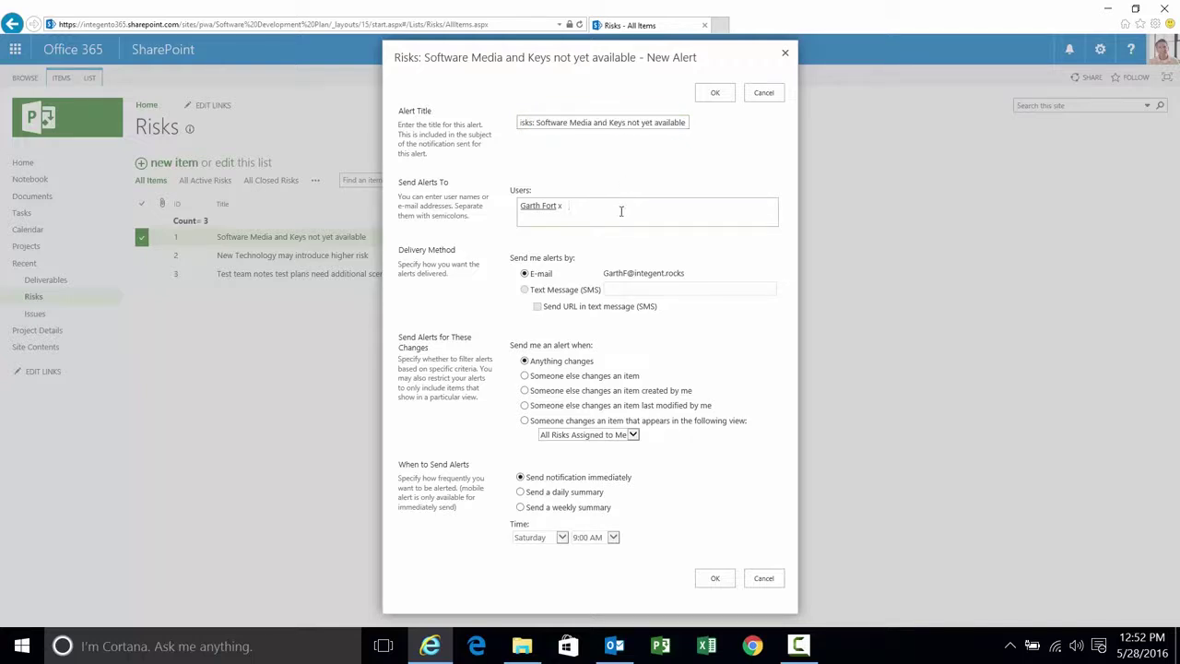
left_click_drag(557, 273, 539, 274)
left_click_drag(597, 360, 544, 365)
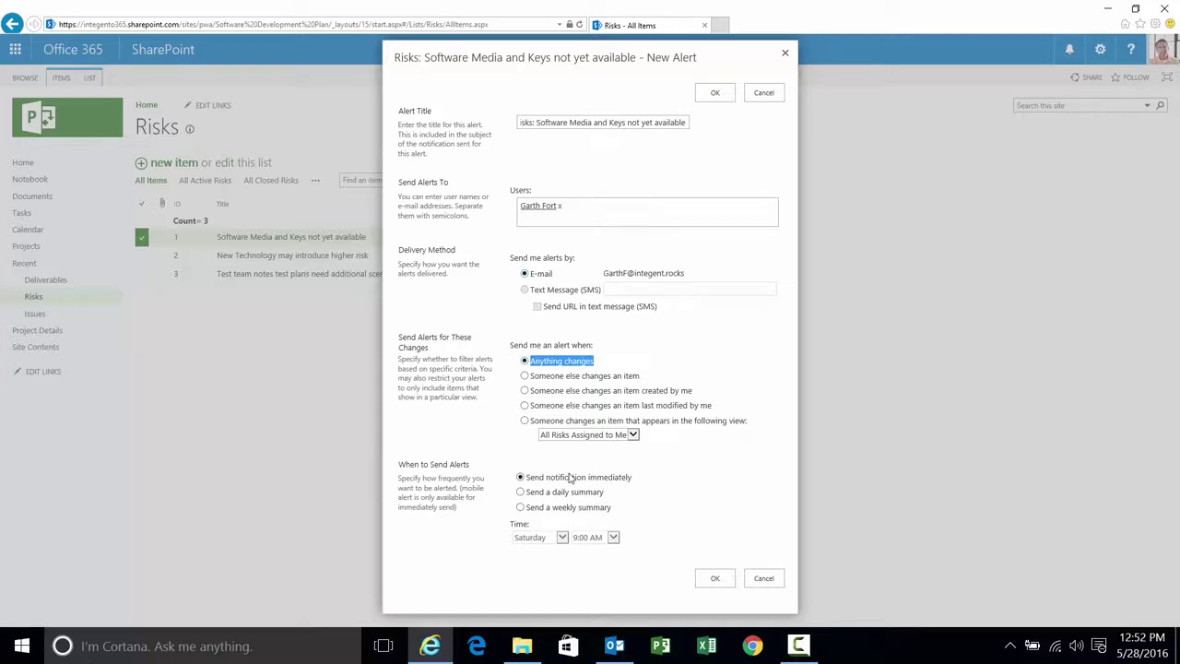
left_click(717, 579)
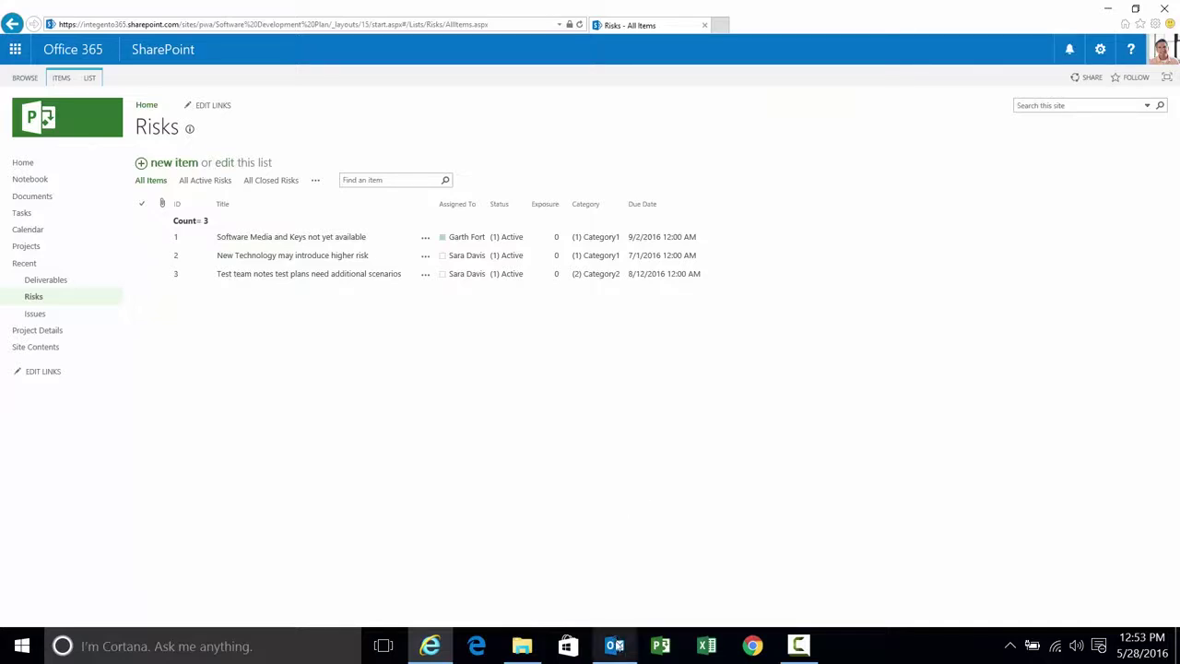
Switch to Outlook, read the title change reported in the Project Charter.docx notification, and close the message.
mouse_move(616, 646)
left_click(590, 567)
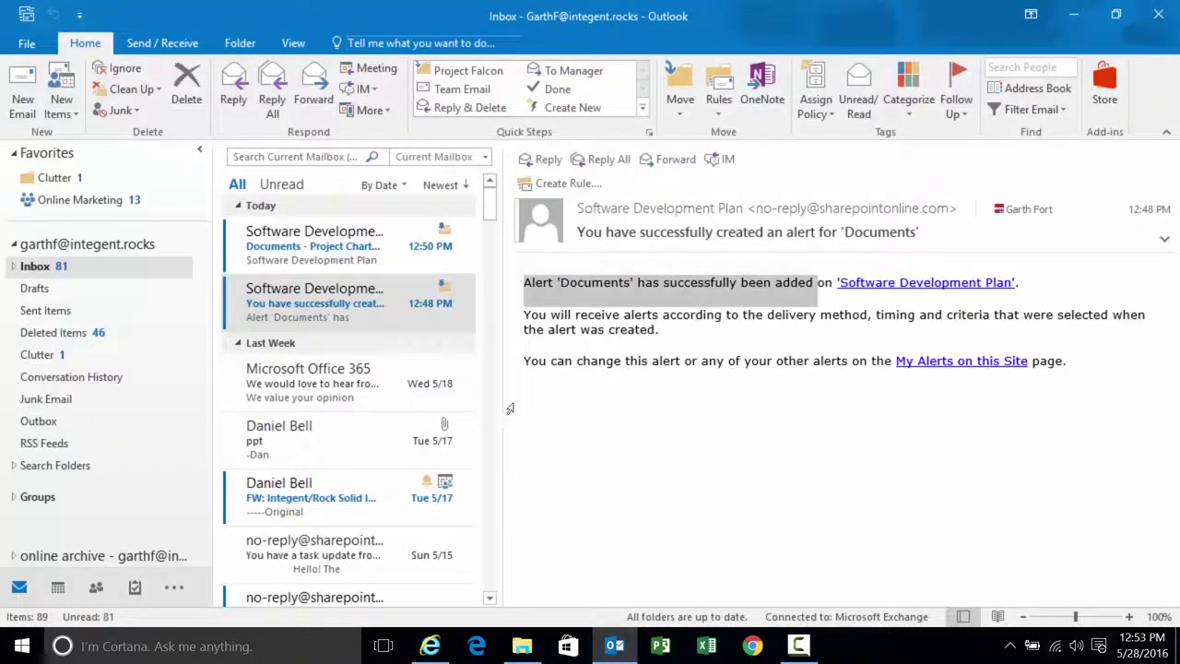
left_click(314, 249)
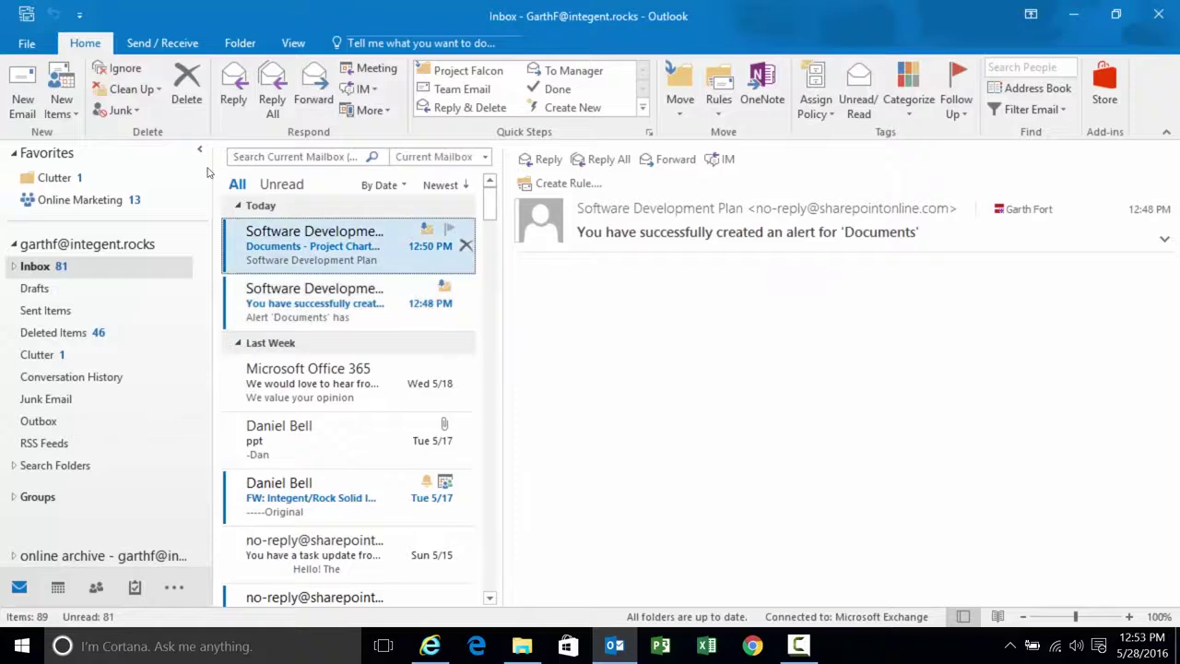
double_click(315, 249)
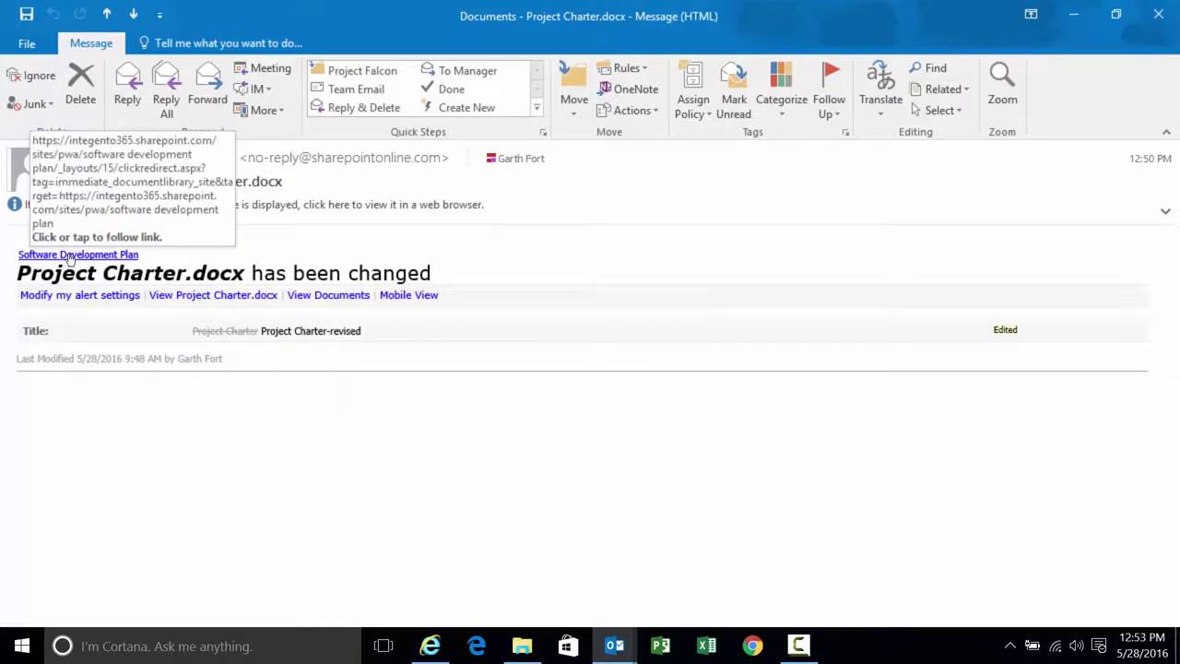
double_click(44, 328)
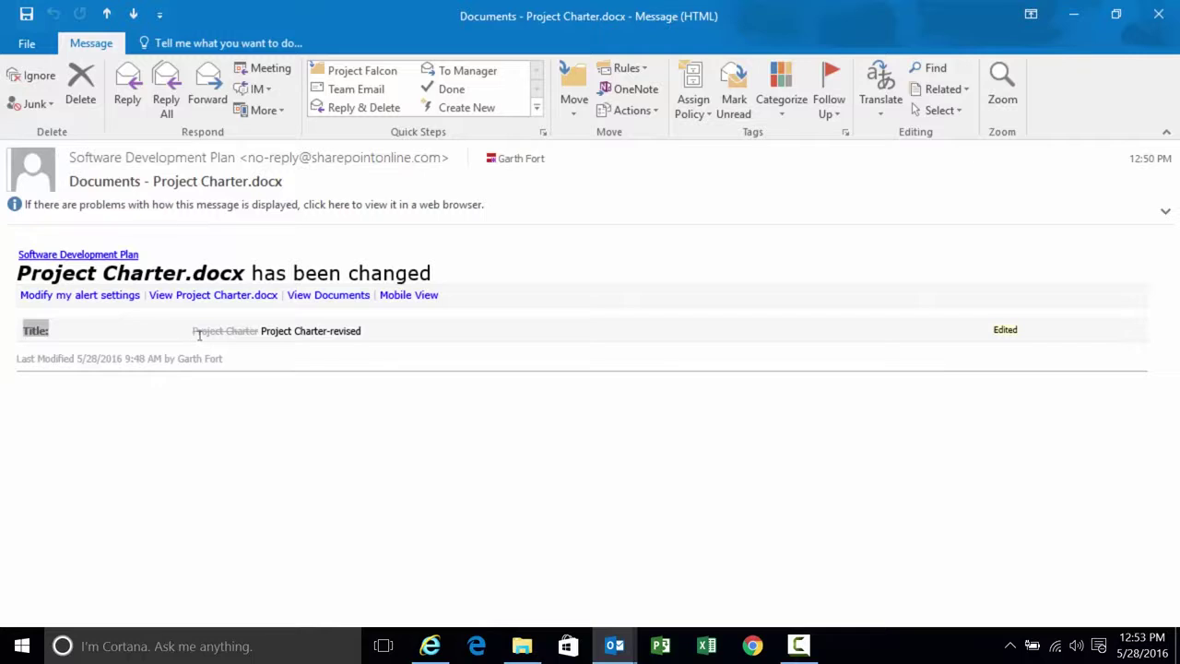
left_click_drag(199, 336, 261, 340)
left_click(300, 332)
left_click_drag(998, 329, 1008, 336)
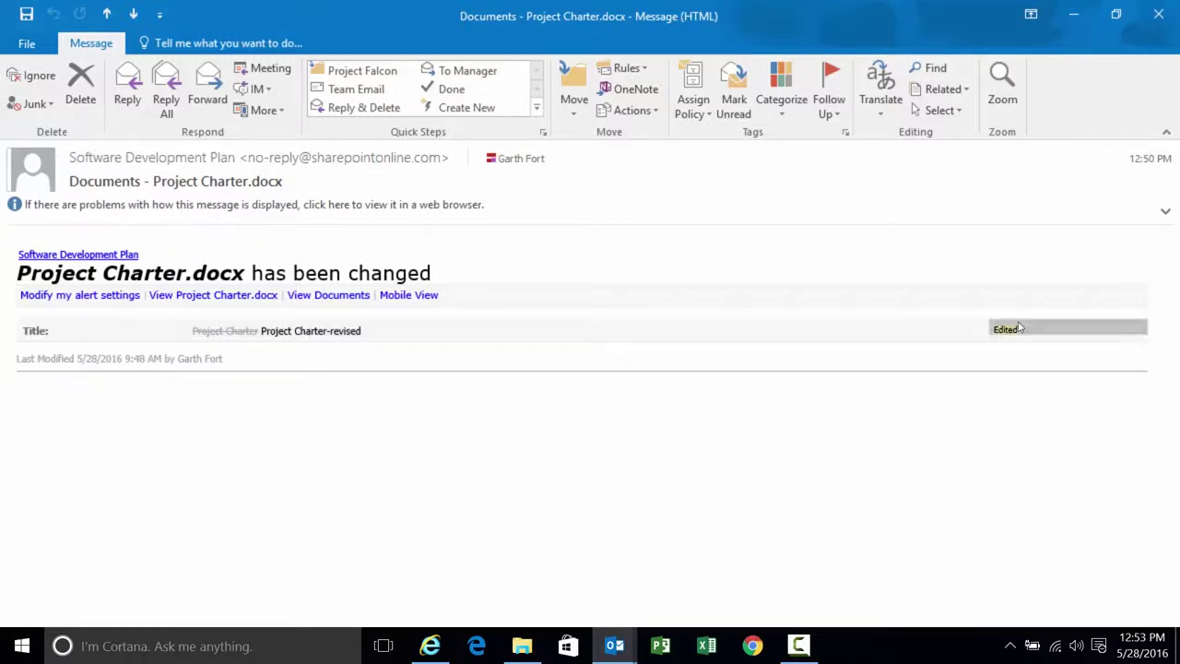
left_click(1159, 17)
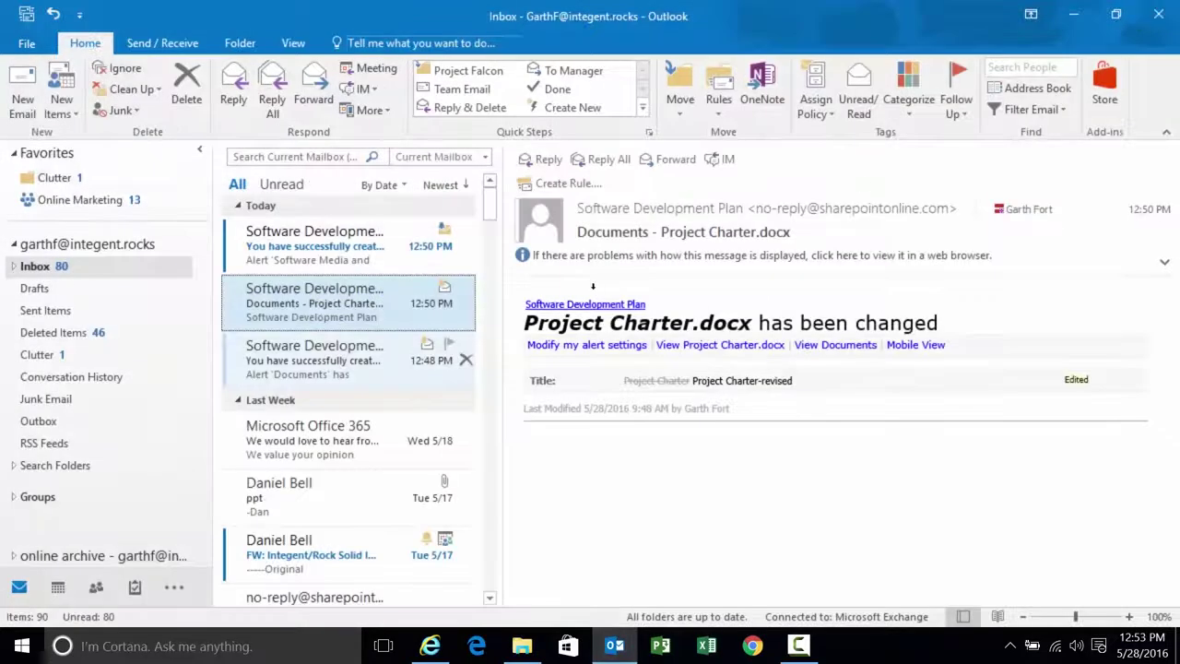
Read the message about the new risk alert in the inbox, then return to the Risks list in Internet Explorer.
left_click(301, 266)
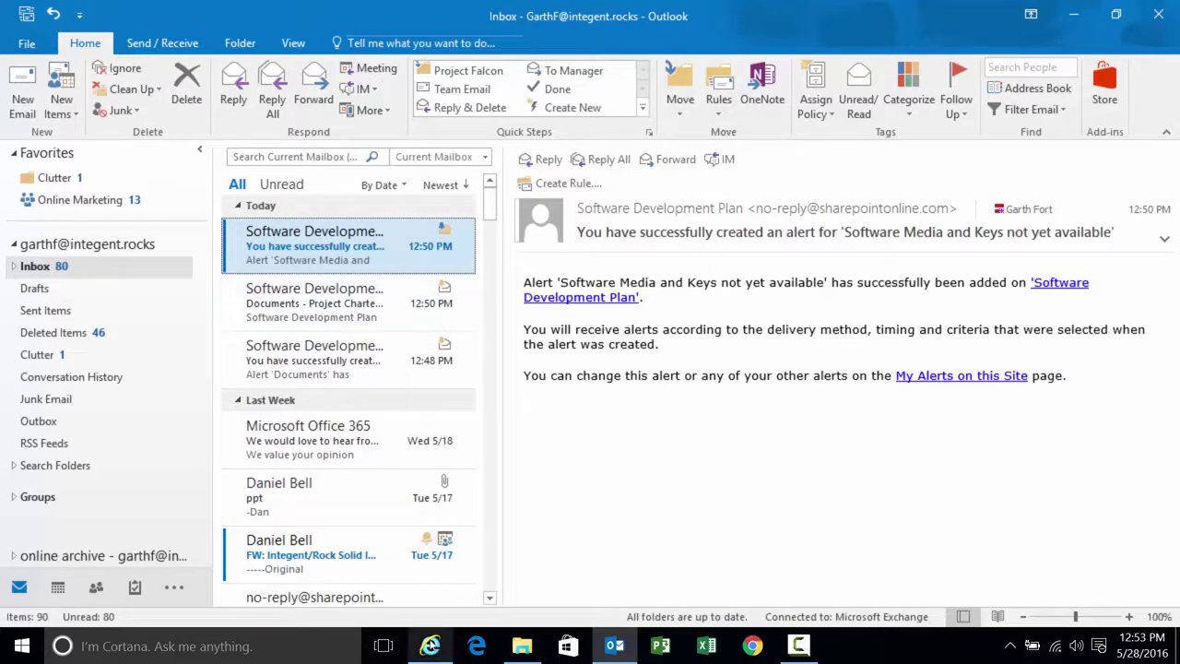
mouse_move(431, 645)
left_click(470, 513)
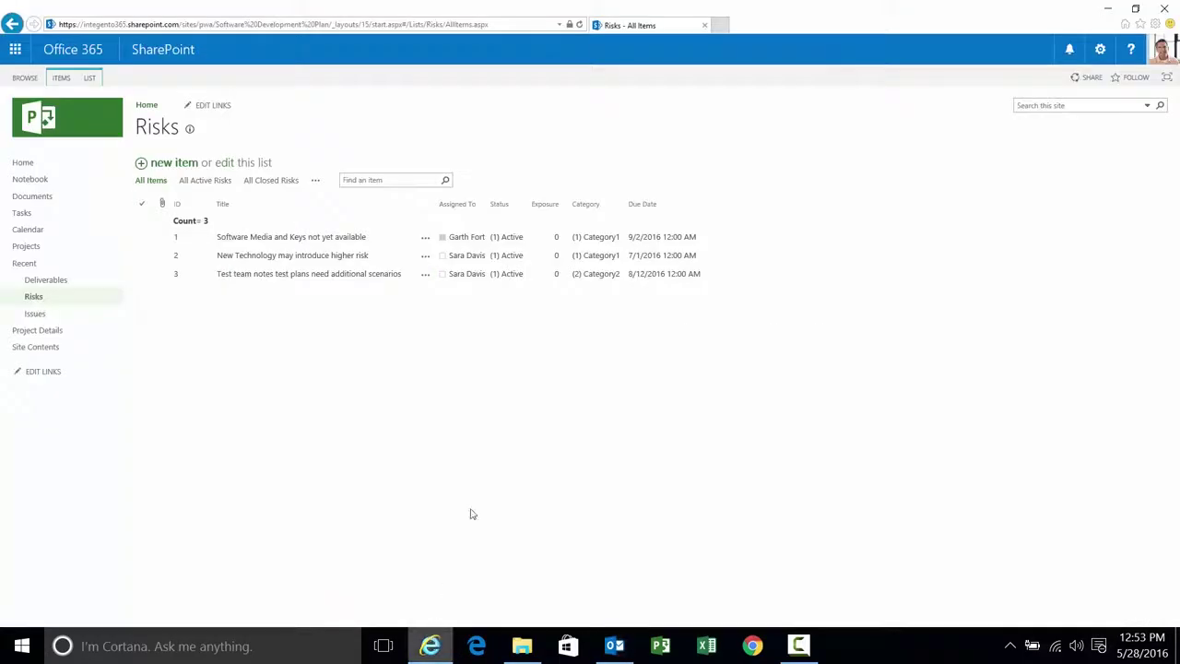
Change the category of the risk "Software Media and Keys not yet available" to (2) Category2 and save the item.
left_click(426, 242)
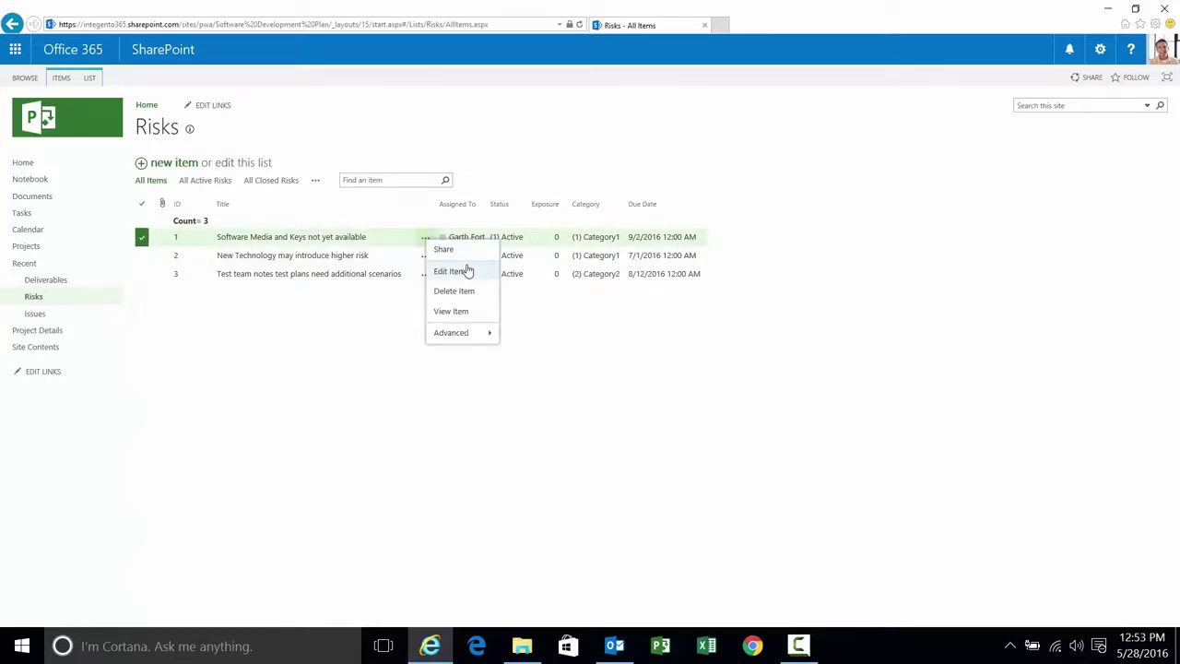
left_click(452, 271)
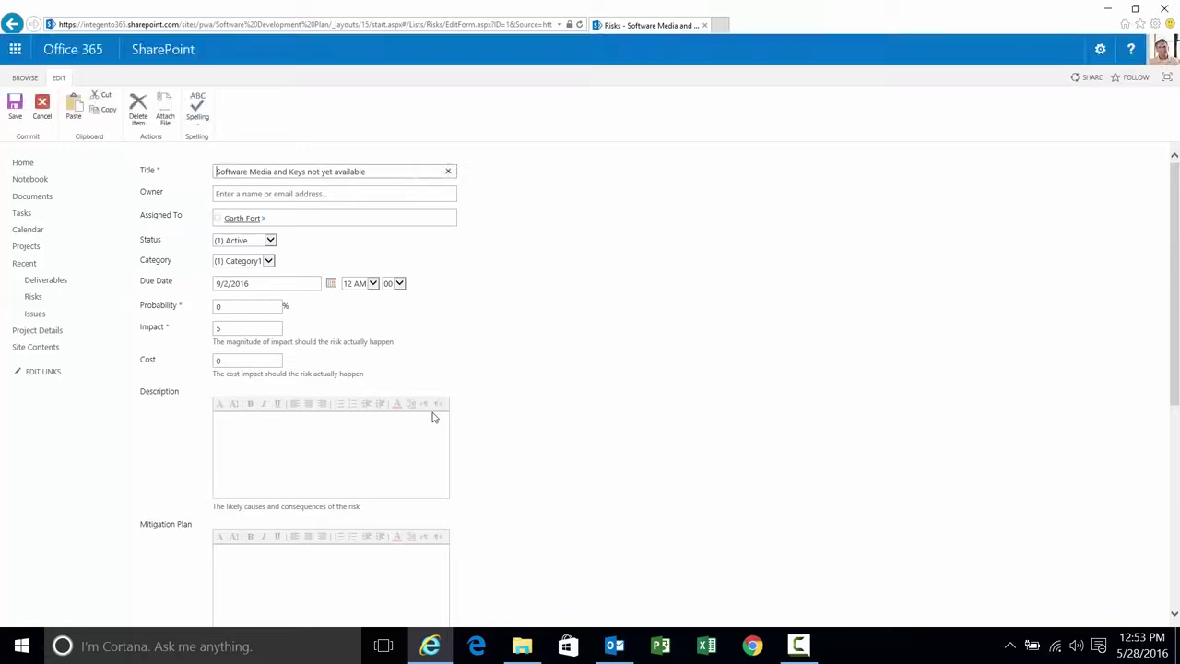
left_click(269, 264)
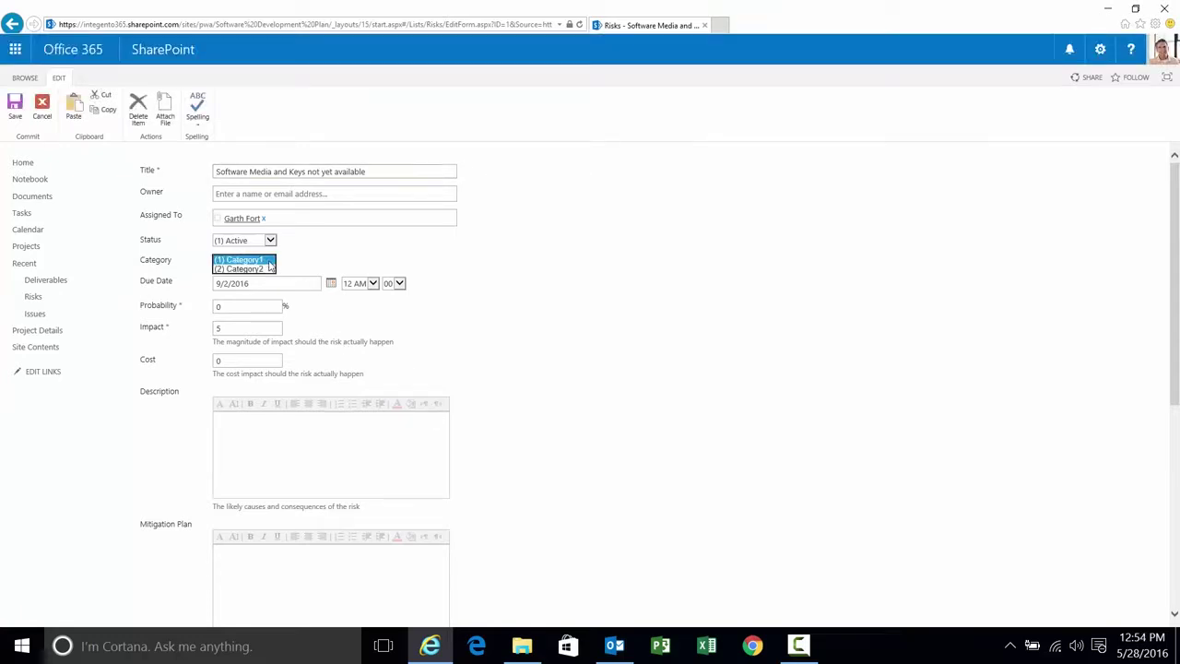
left_click(267, 268)
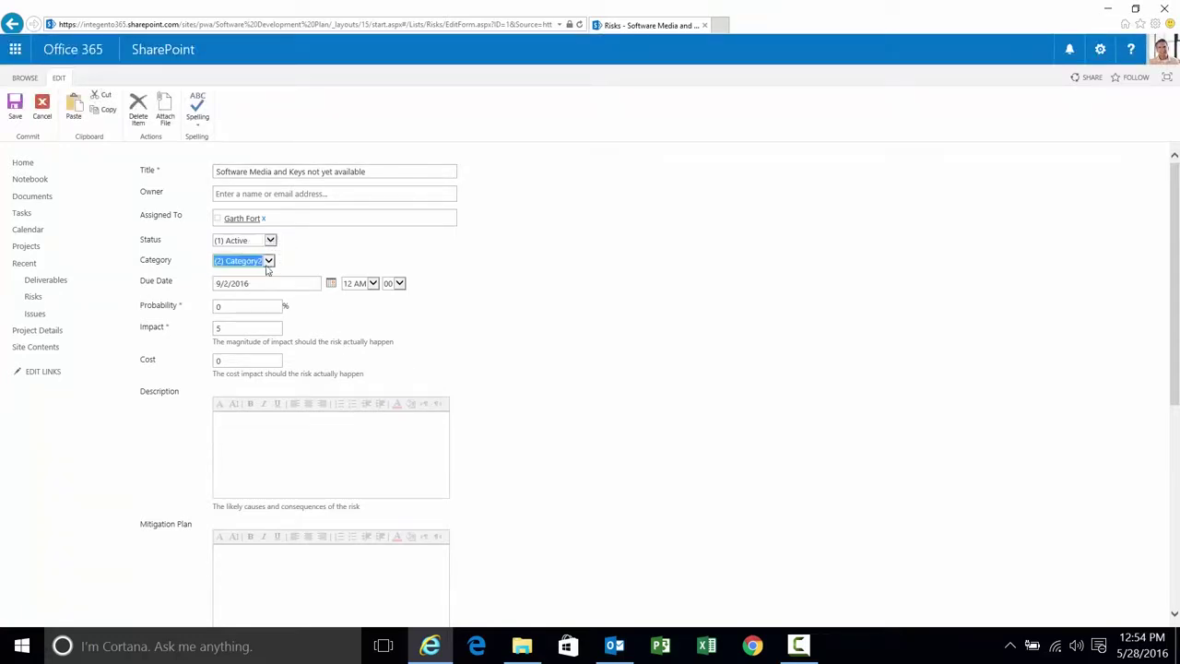
left_click(14, 105)
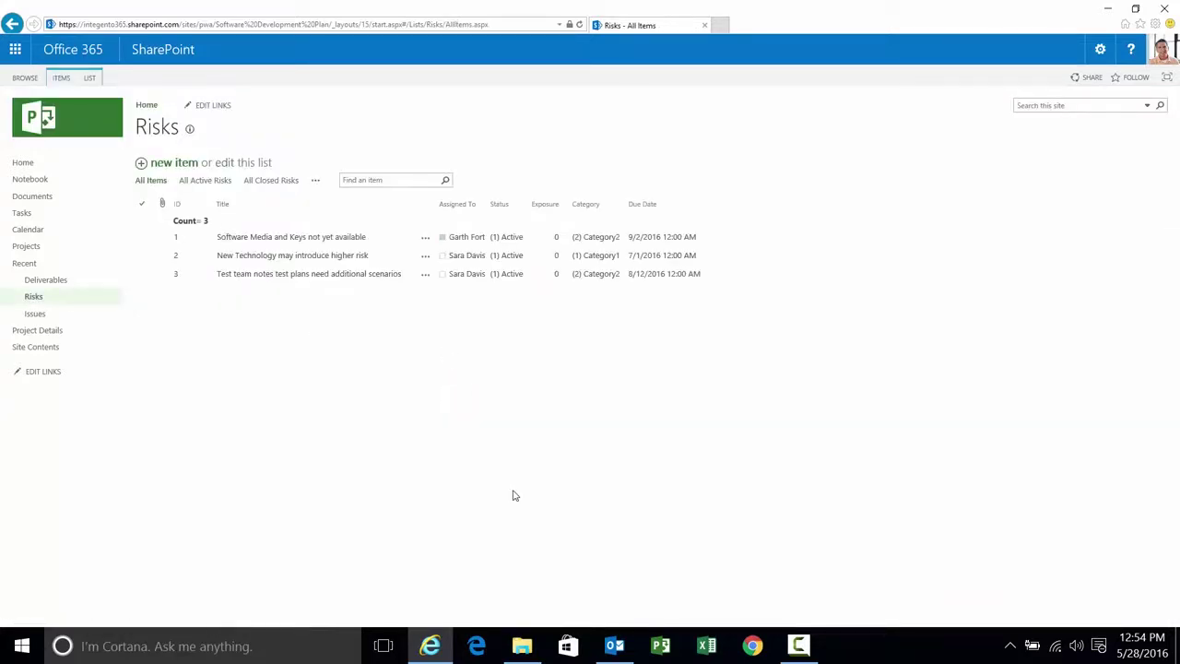
Open a new alert covering the entire Risks list.
left_click(32, 298)
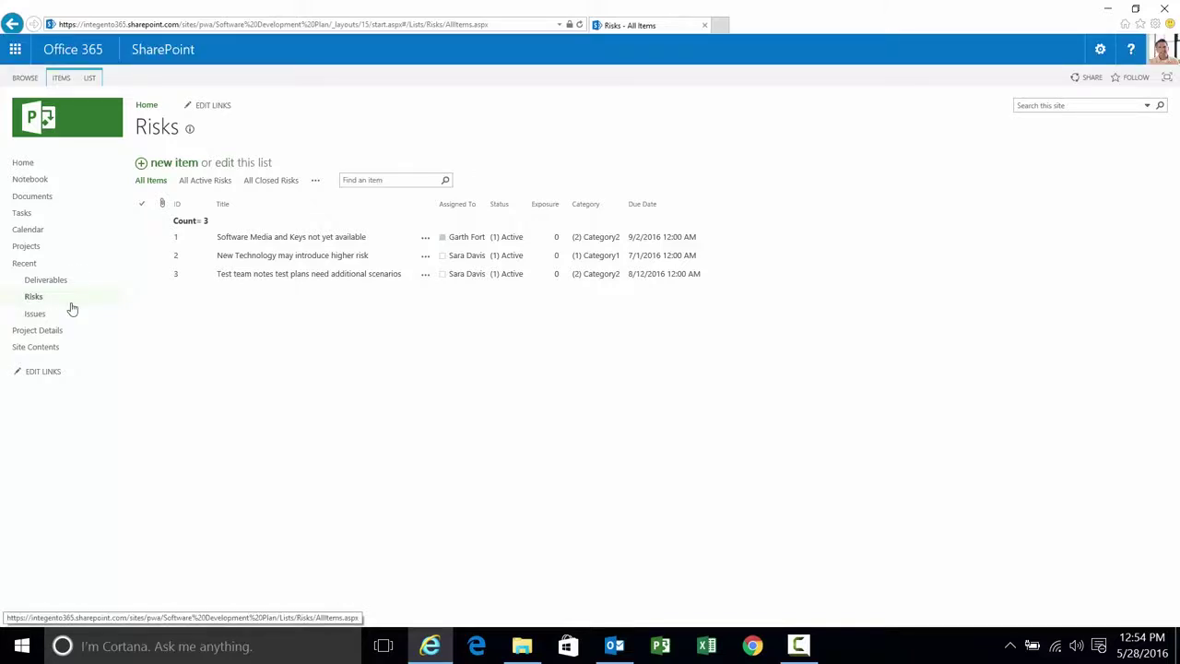
left_click(89, 78)
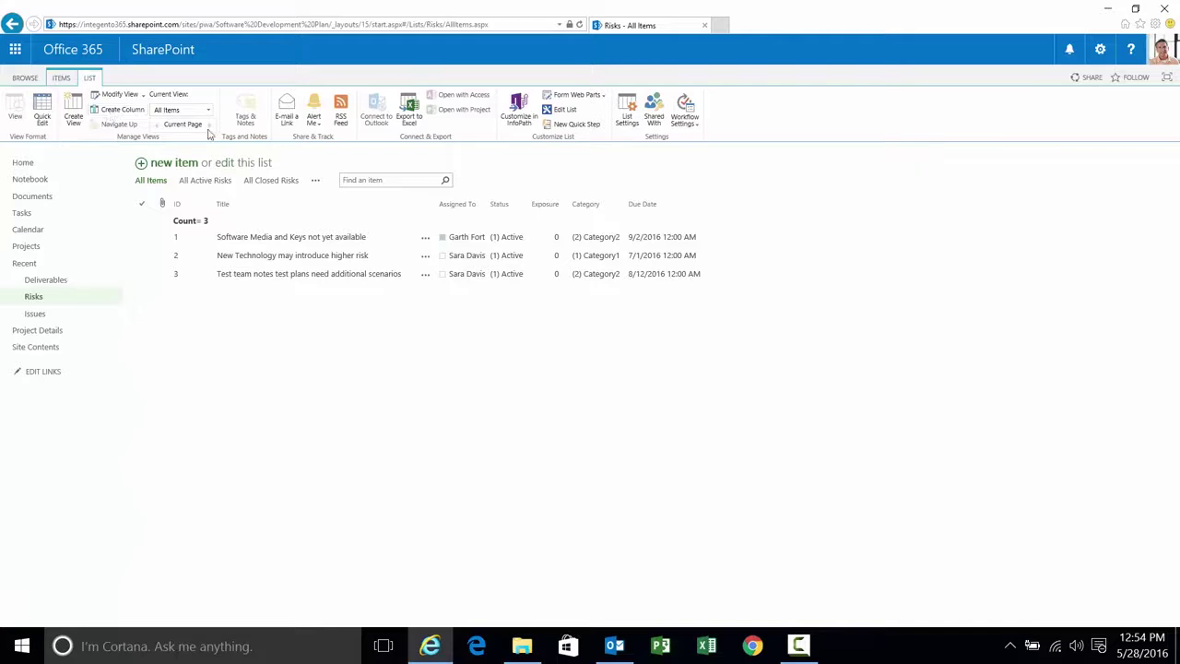
left_click(314, 120)
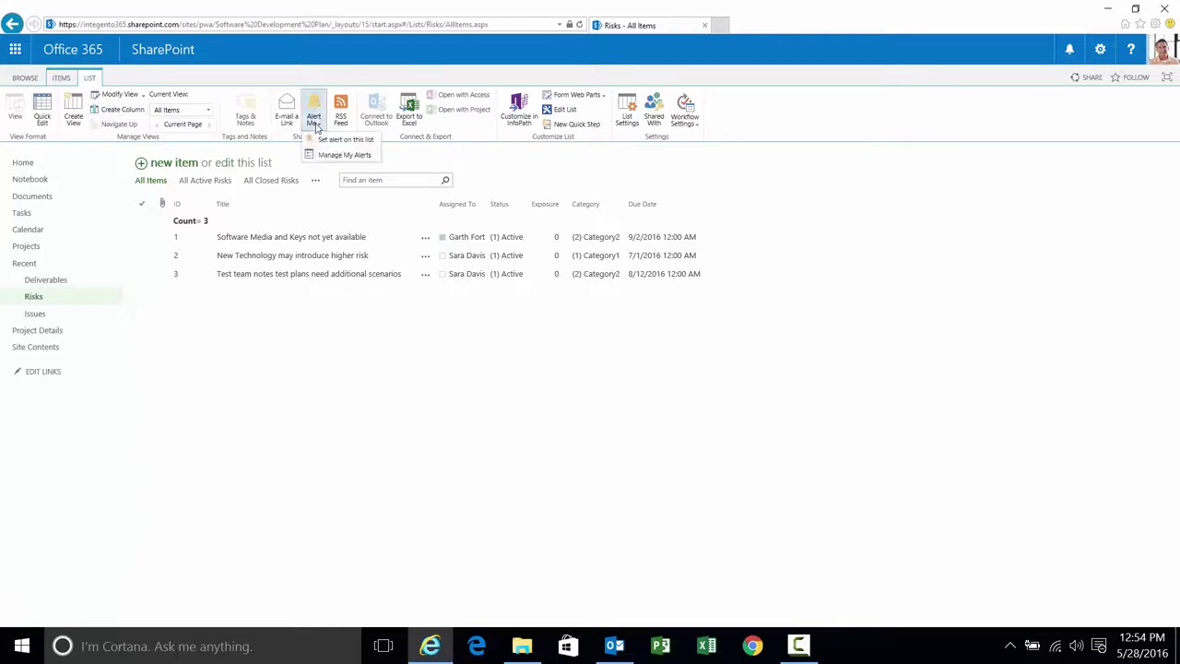
left_click(366, 138)
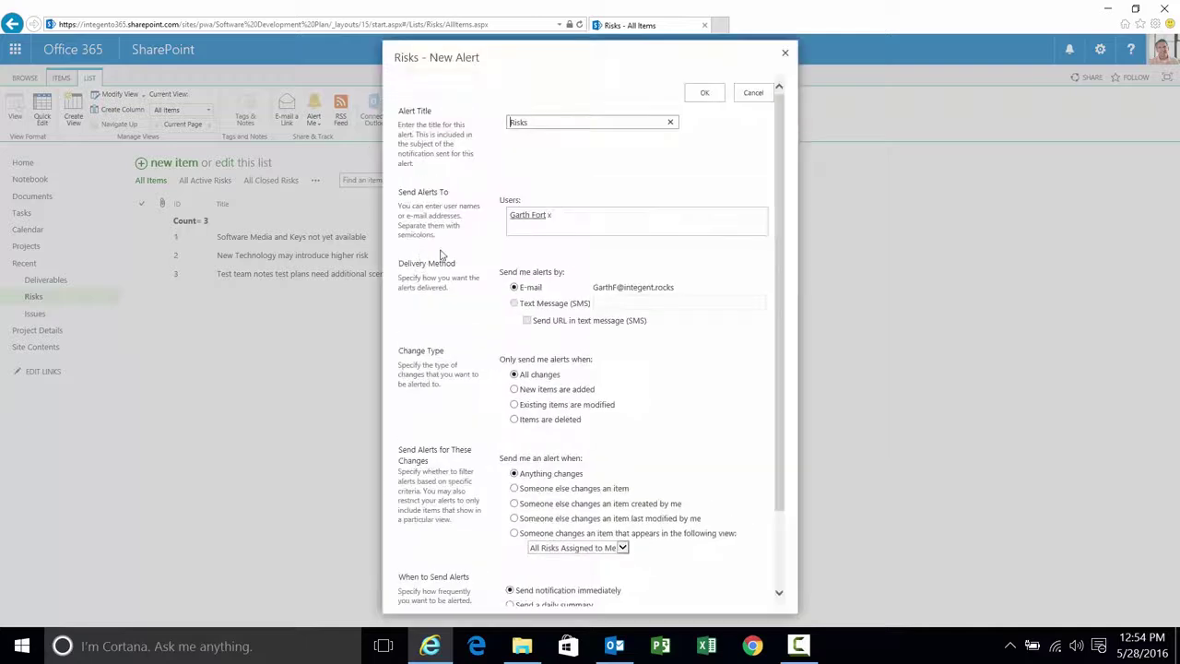
Review the Risks list alert's title, recipient, delivery method and change type settings.
left_click_drag(544, 120, 498, 117)
left_click(543, 122)
left_click_drag(543, 123, 513, 121)
left_click(576, 218)
left_click_drag(546, 289, 531, 293)
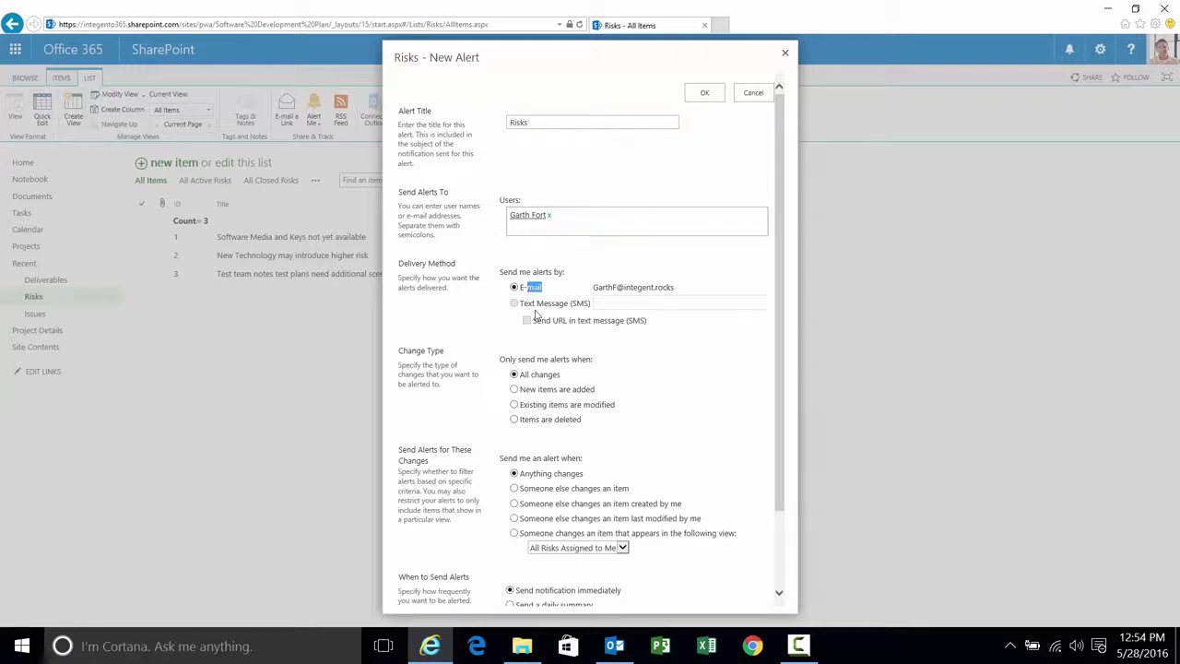
left_click_drag(596, 362, 499, 350)
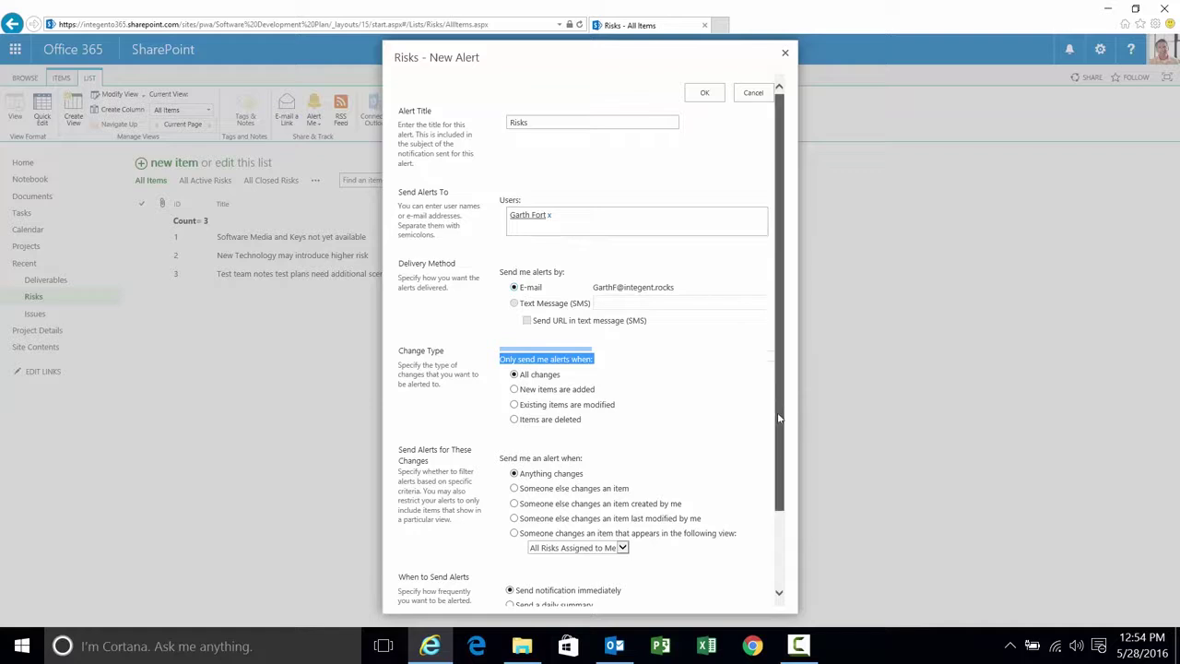
Review the available risk views and create the Risks list alert for all changes, when anything changes, with immediate notification.
left_click_drag(779, 418, 793, 523)
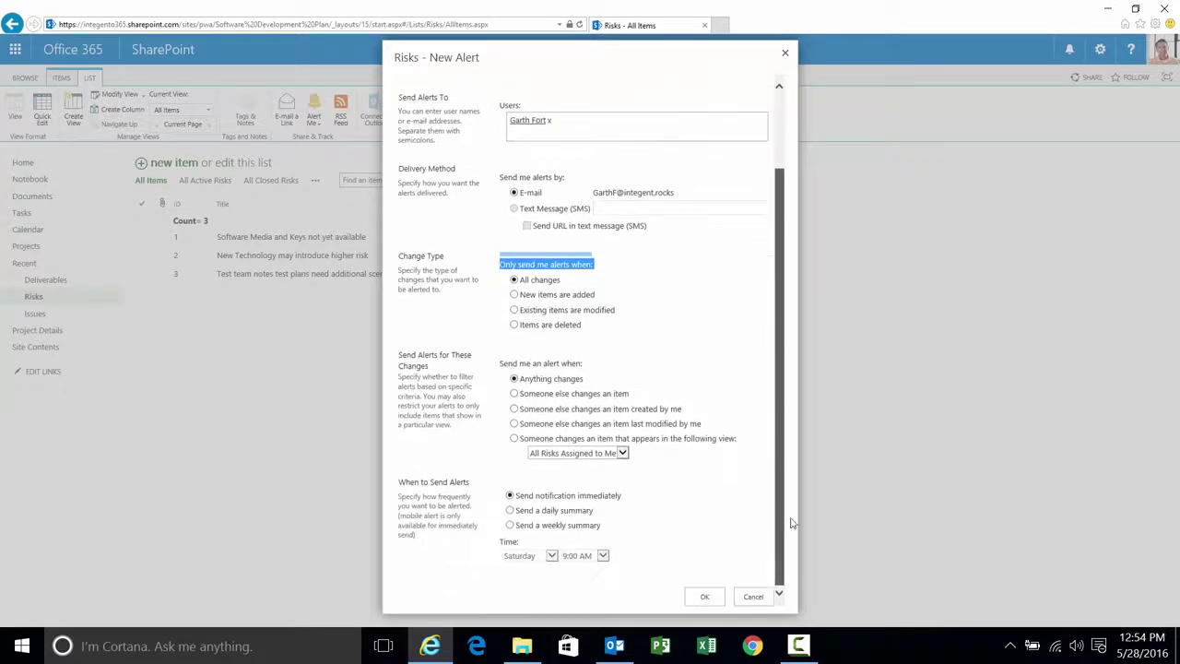
left_click(625, 454)
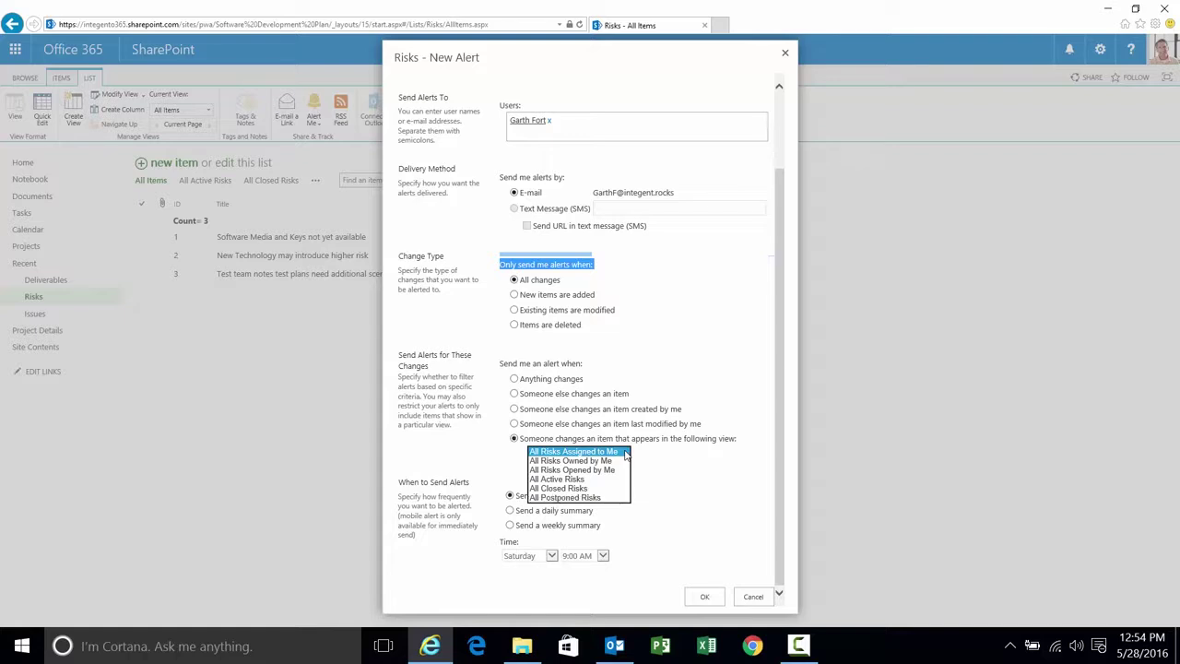
left_click(684, 459)
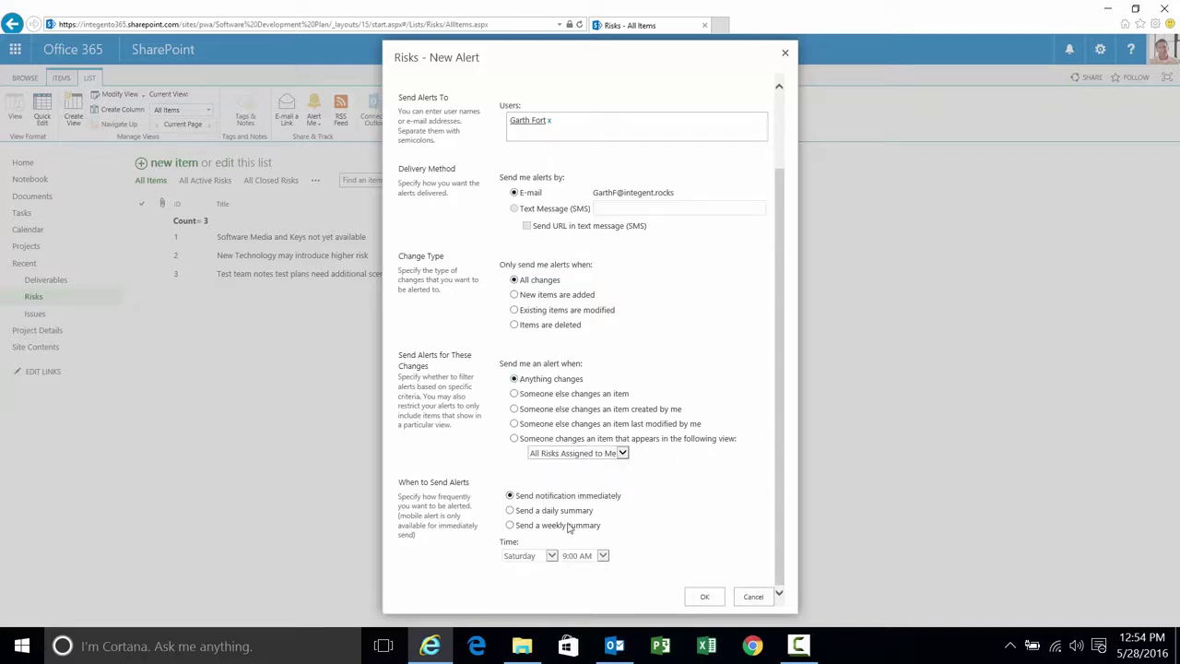
left_click(706, 597)
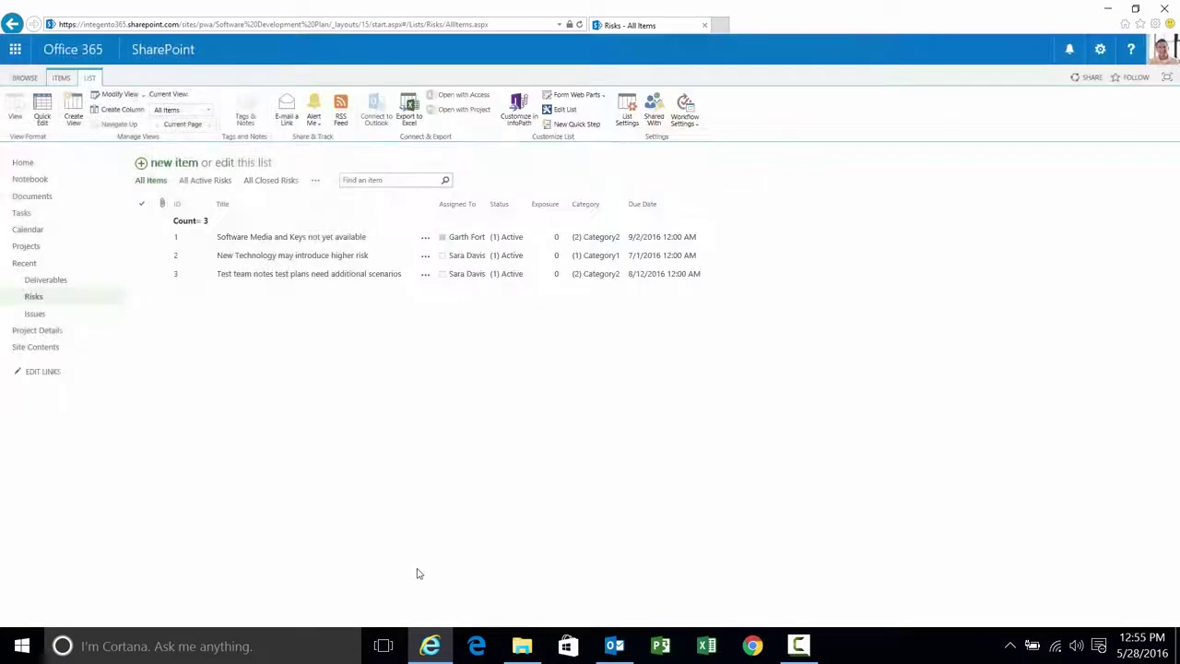
Switch to Outlook and examine the change notification for the risk "Software Media and Keys not yet available".
left_click(619, 643)
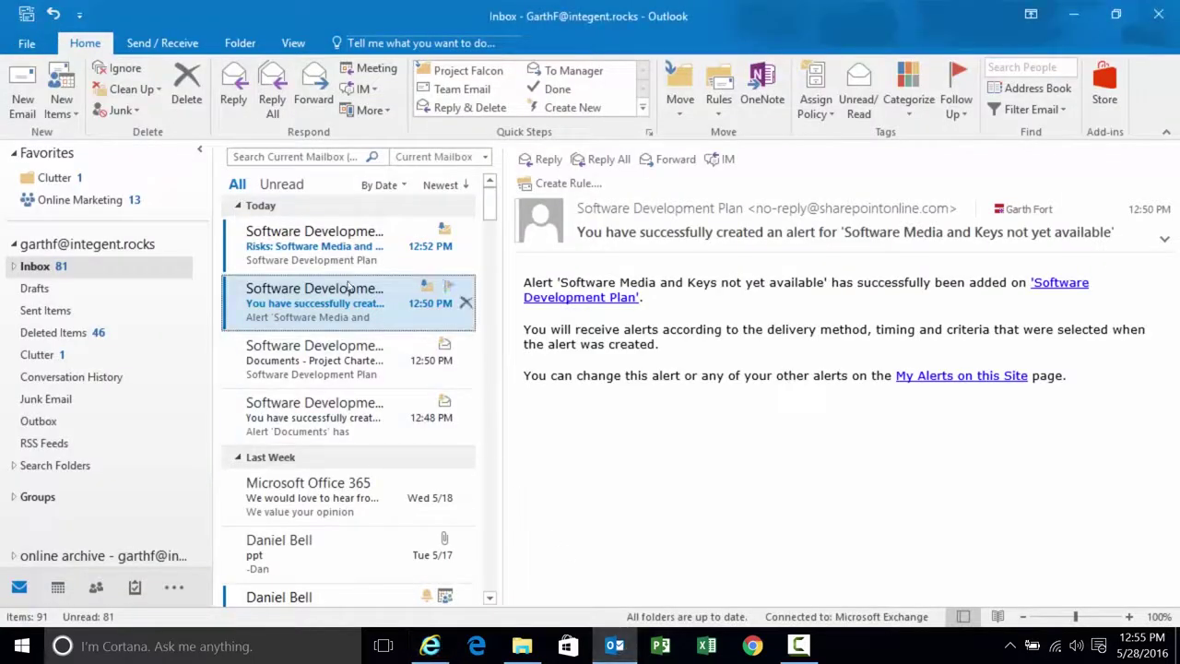
double_click(346, 251)
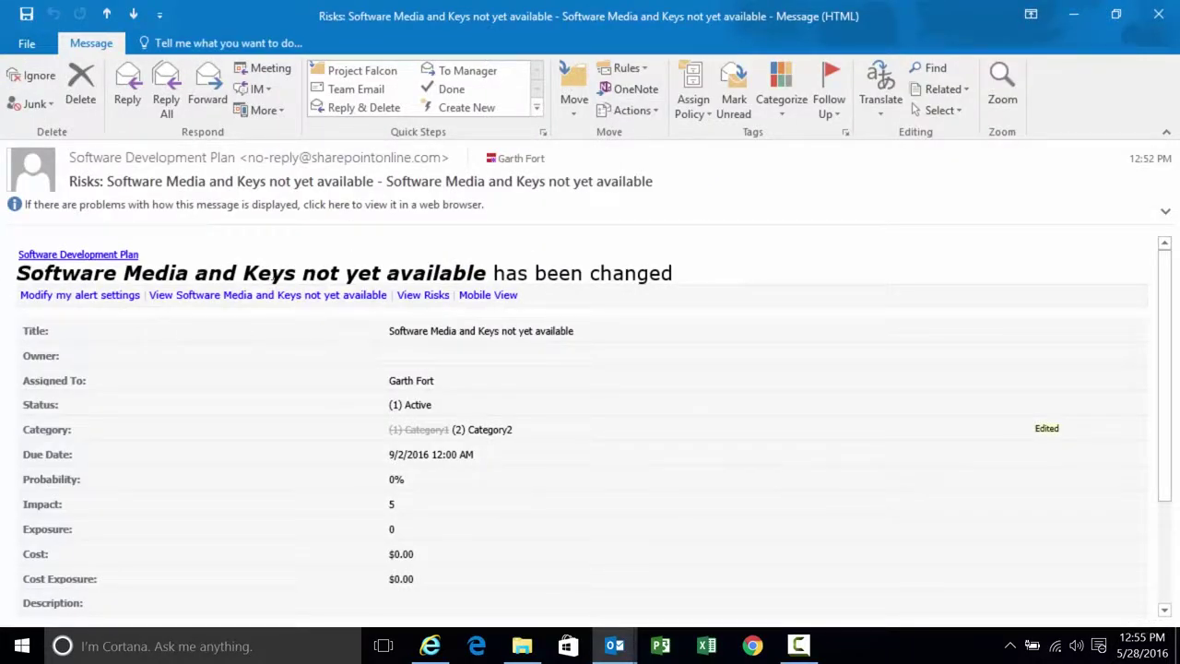
left_click_drag(16, 273, 487, 277)
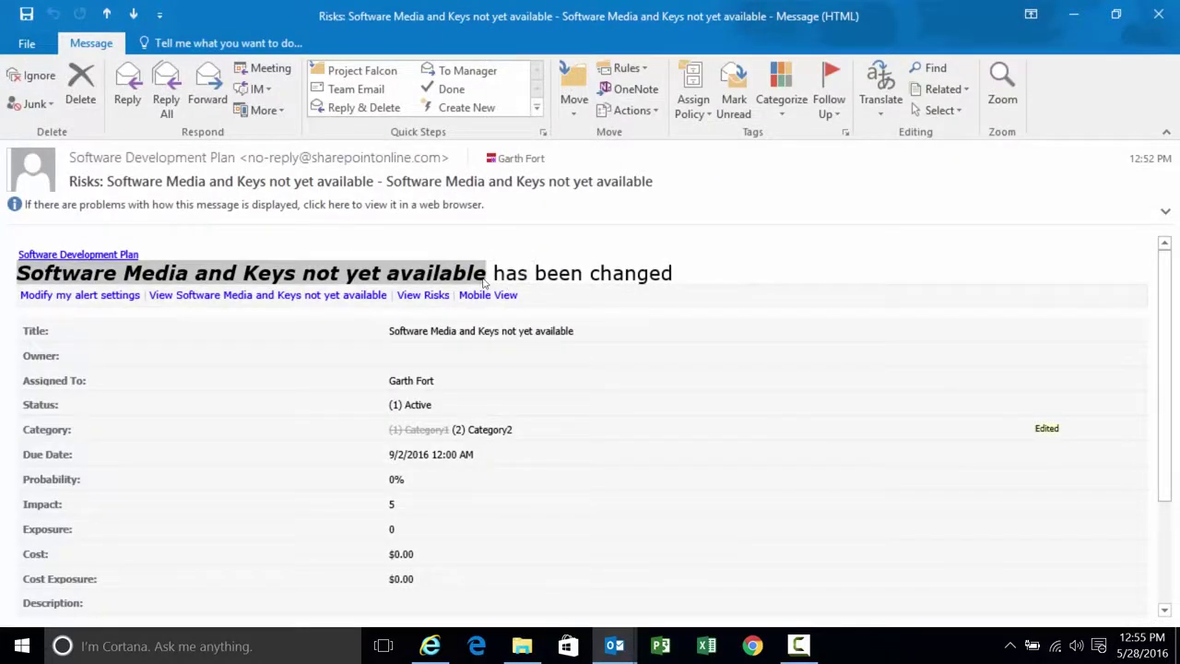
Examine the Category change and its edit marker in the open risk notification, and close the message.
scroll(471, 351, "down", 2)
scroll(513, 265, "up", 2)
left_click_drag(25, 429, 512, 430)
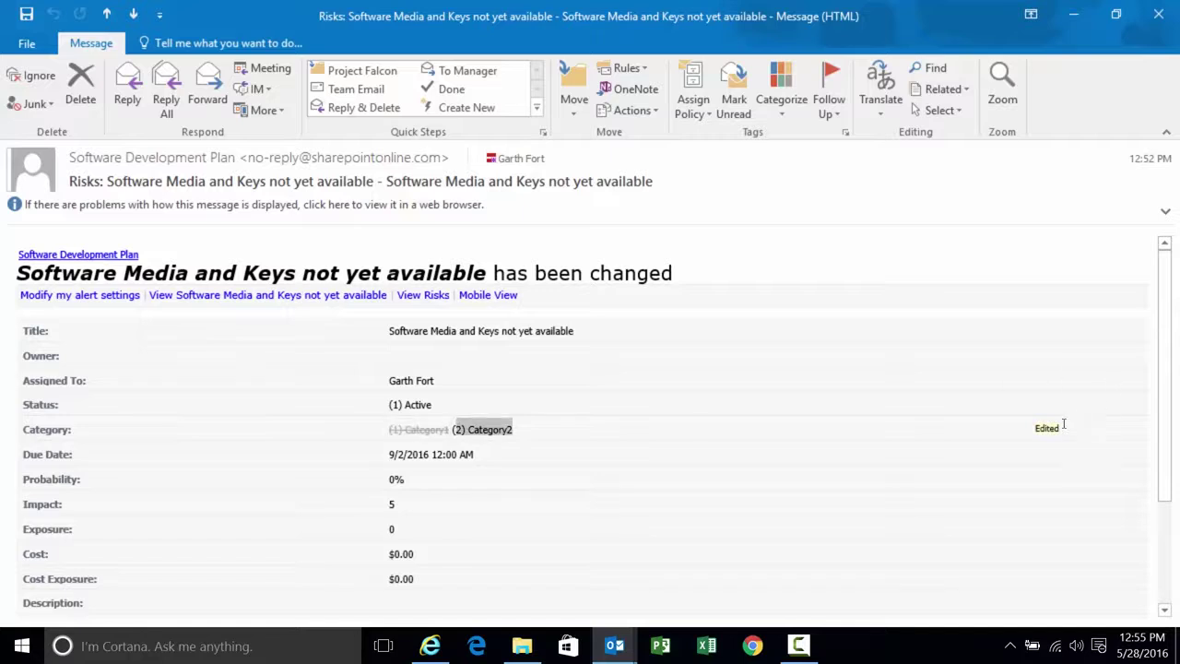
left_click_drag(1035, 429, 1062, 430)
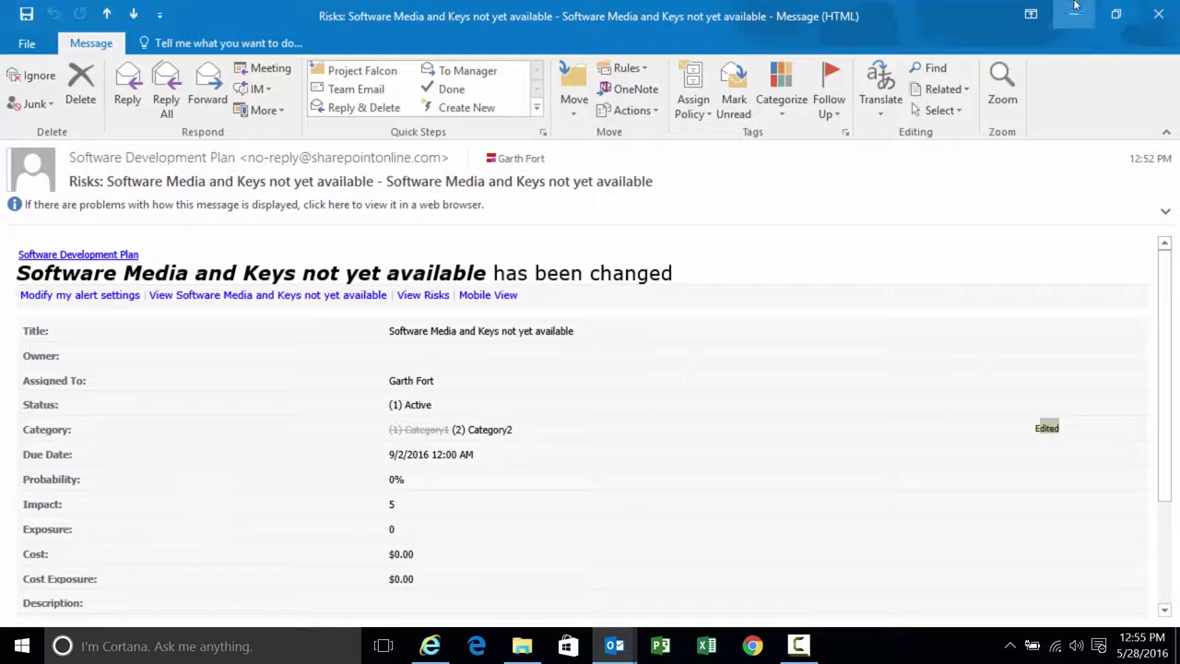
key("Escape")
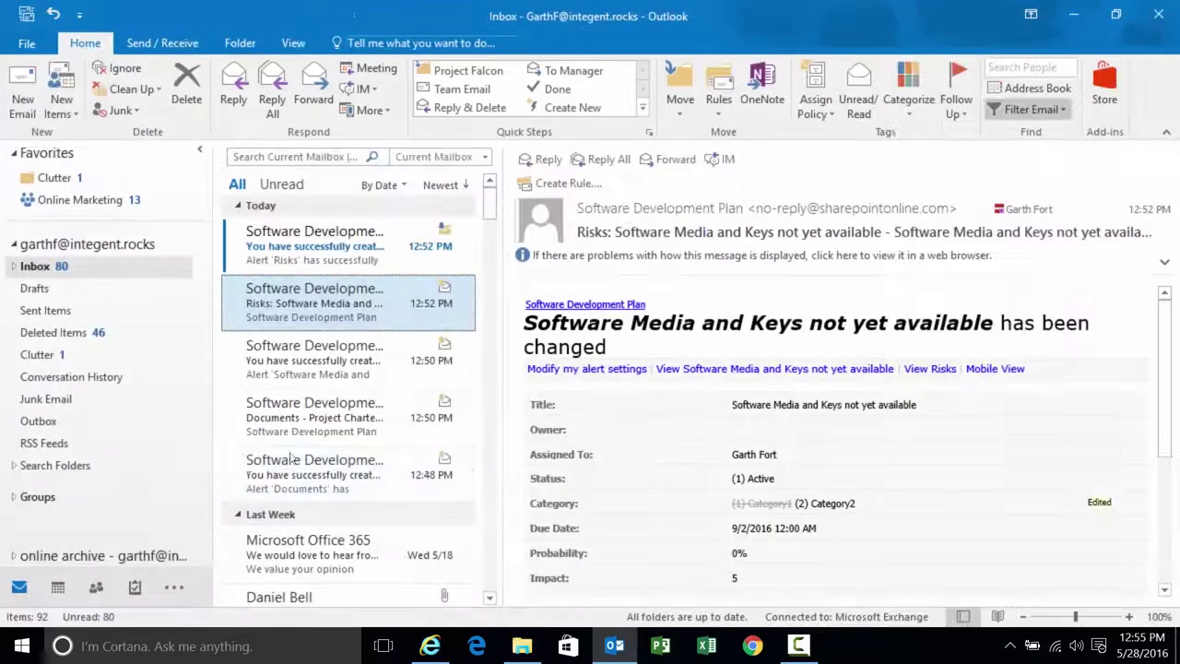
Read the confirmation e-mail for the newly created Risks alert, noting the alert name.
left_click(350, 244)
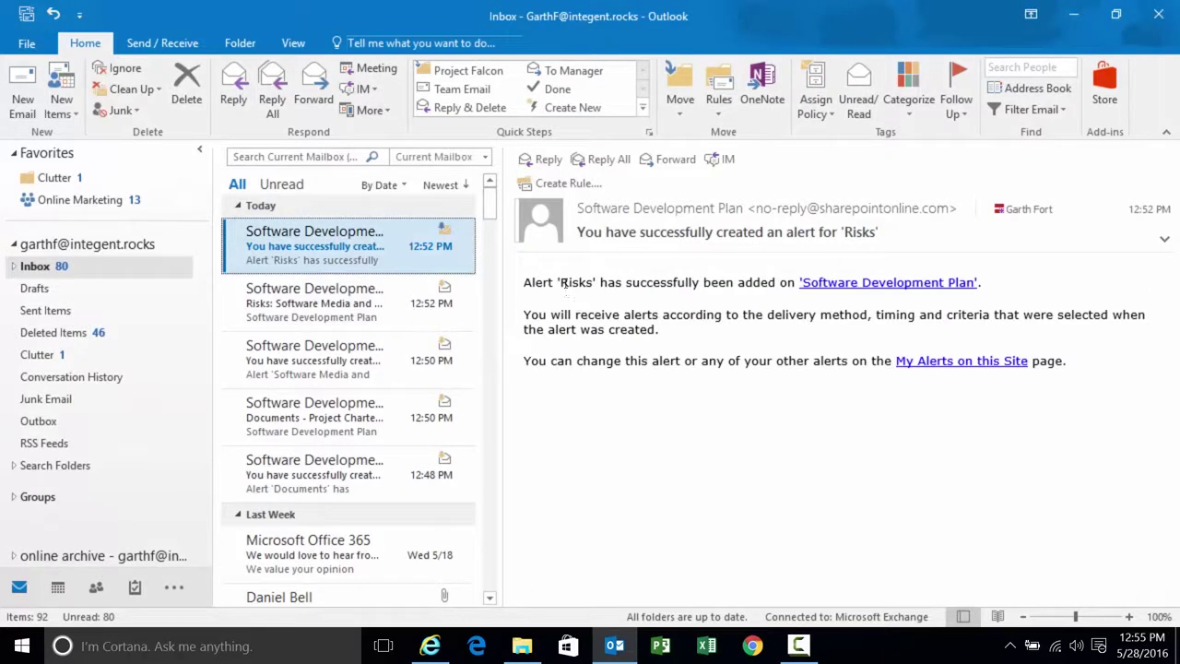
left_click_drag(562, 282, 593, 280)
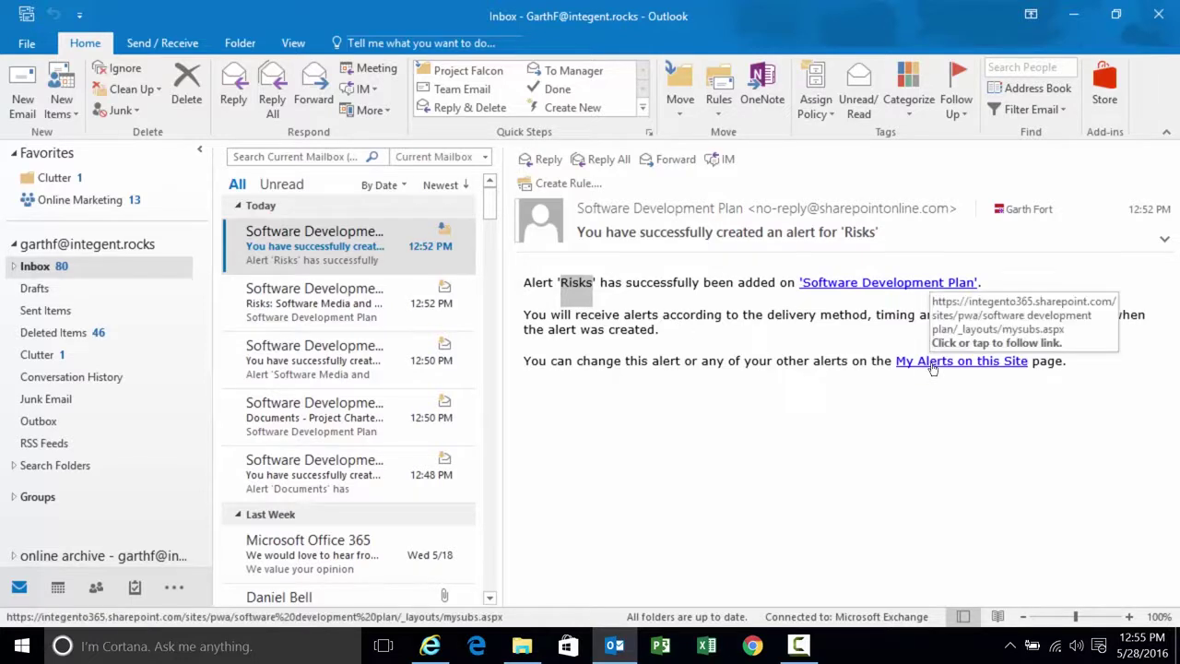
Switch to the SharePoint Risks list and save the risk "Test team notes test plans need additional scenarios" with category (3) Category3.
left_click(433, 650)
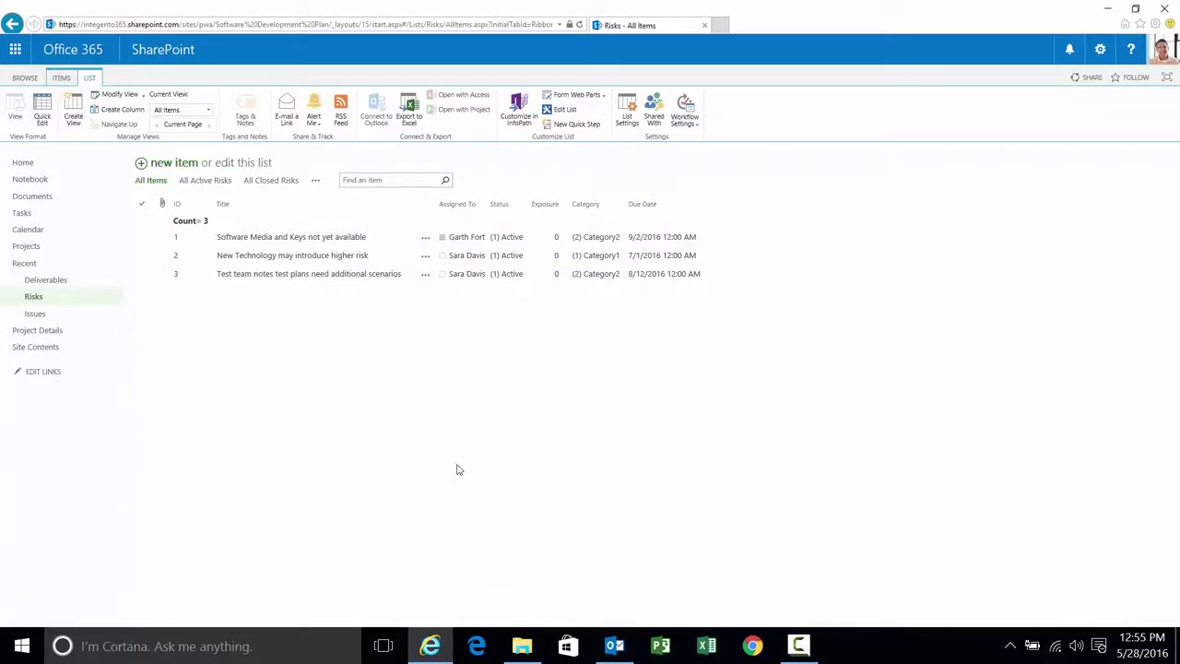
left_click(425, 273)
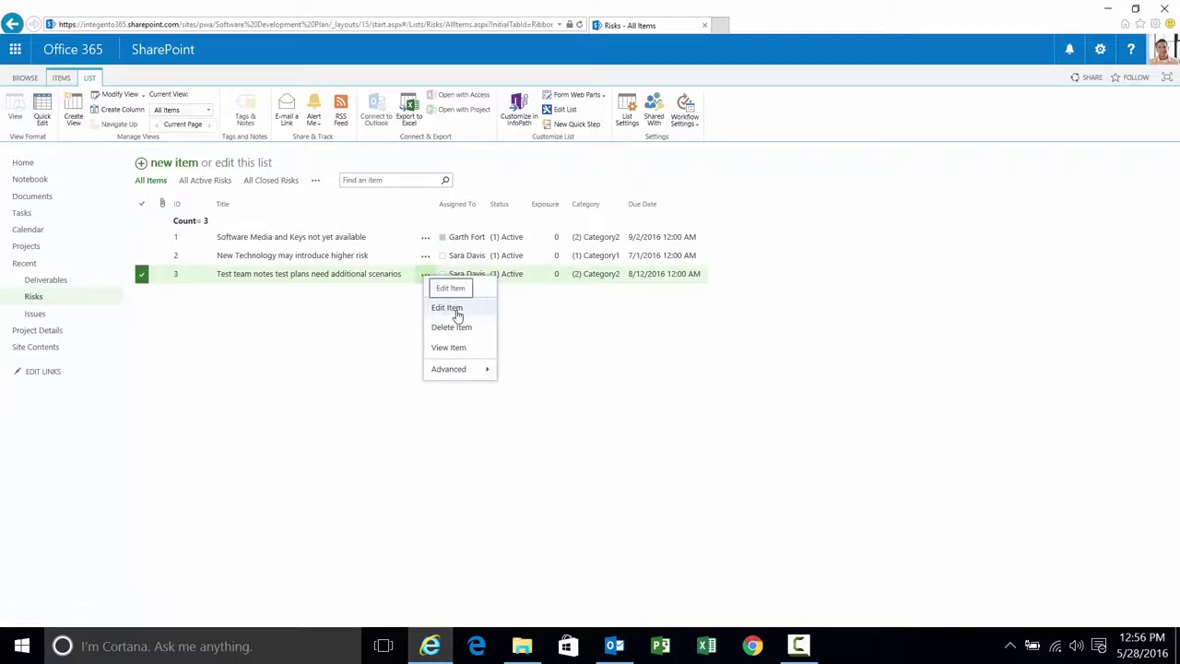
left_click(448, 308)
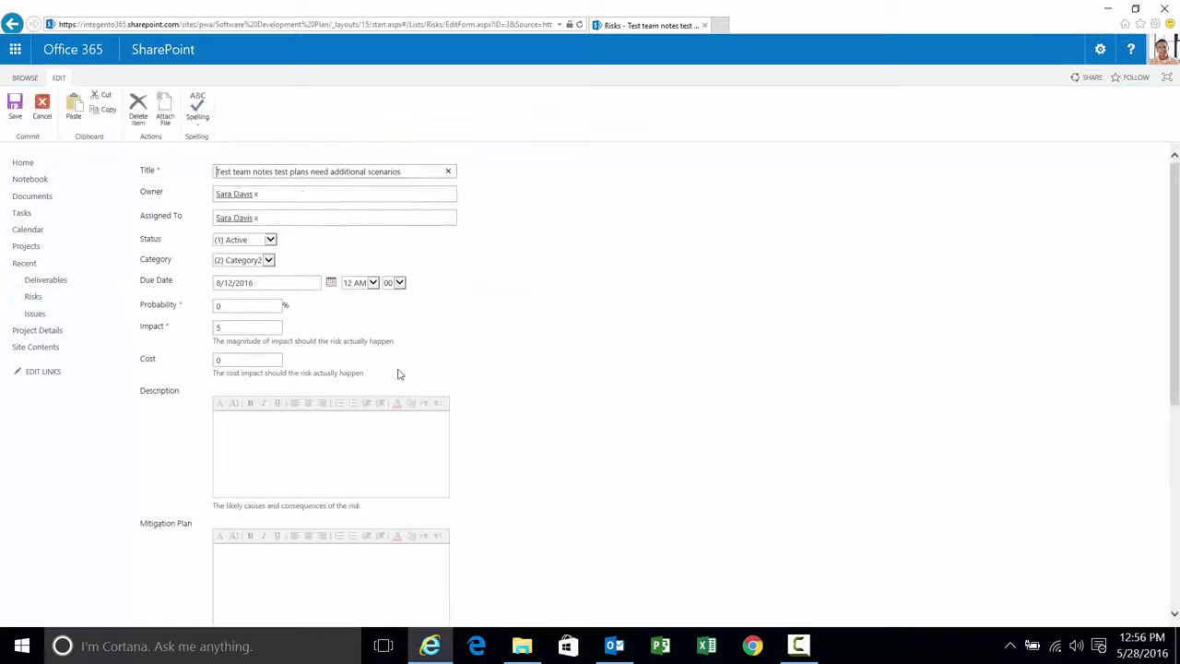
left_click(269, 260)
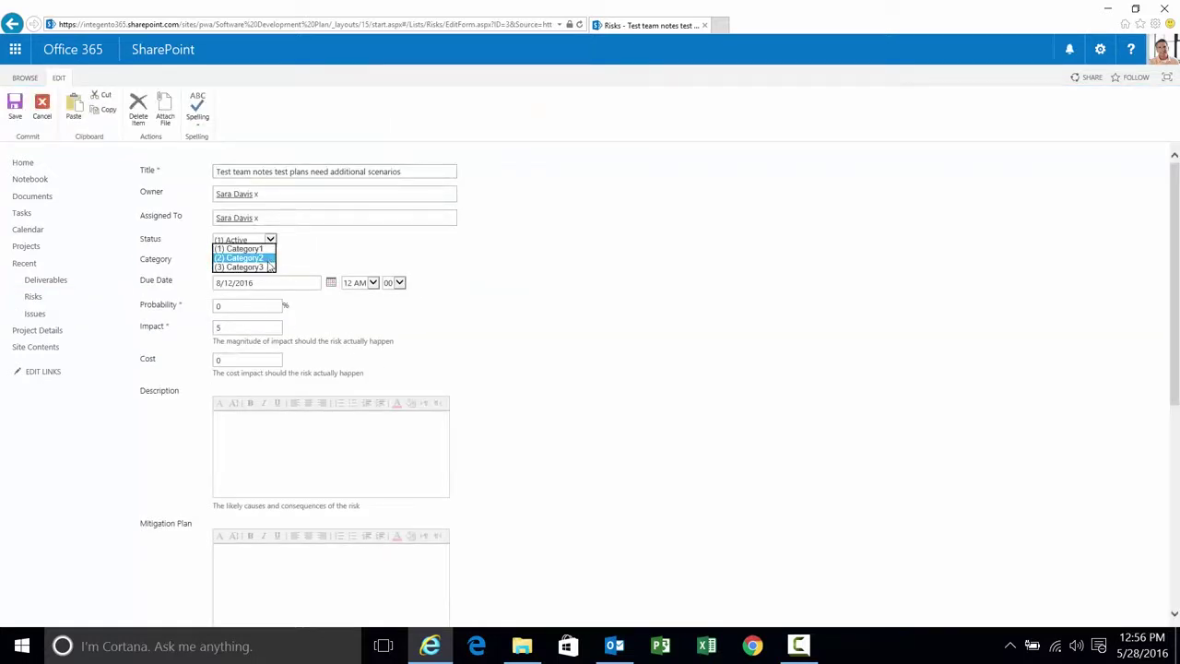
left_click(268, 266)
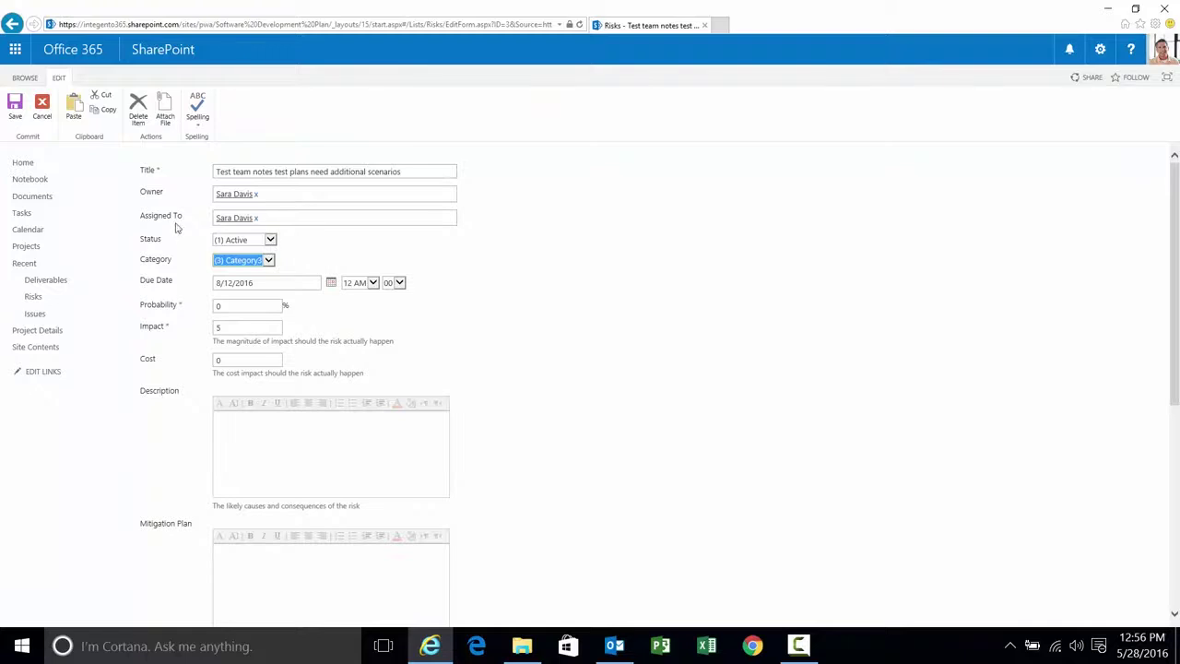
left_click(15, 106)
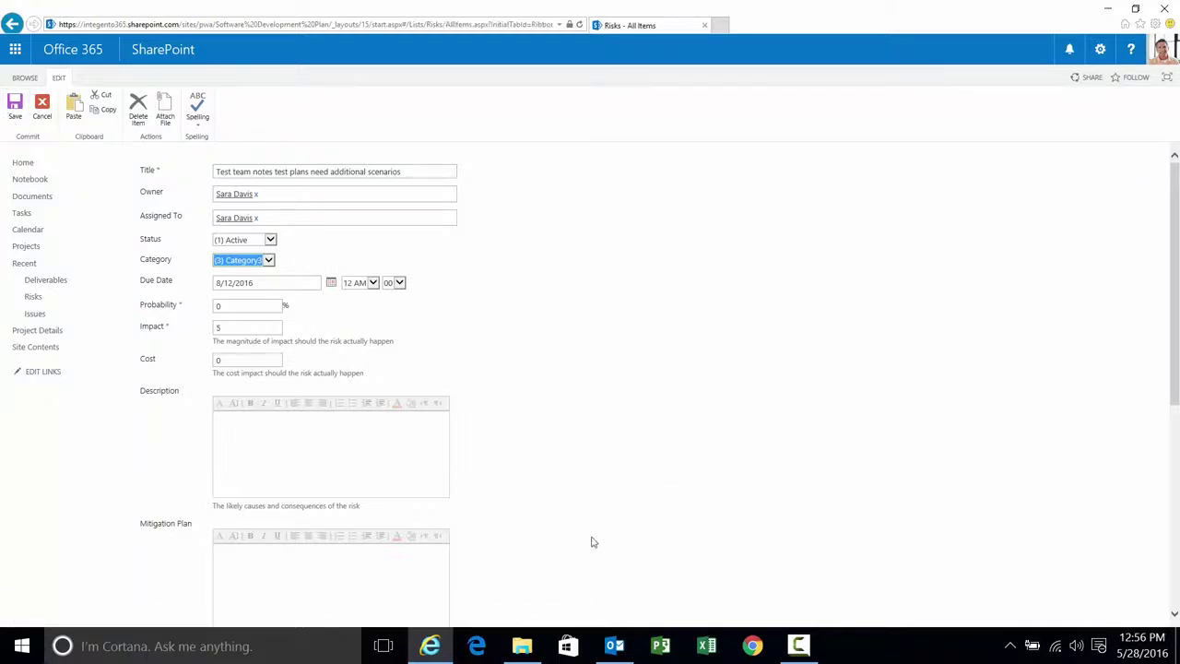
Switch to Outlook and open the change notification for the risk "Test team notes test plans need additional scenarios" in its own window.
left_click(614, 646)
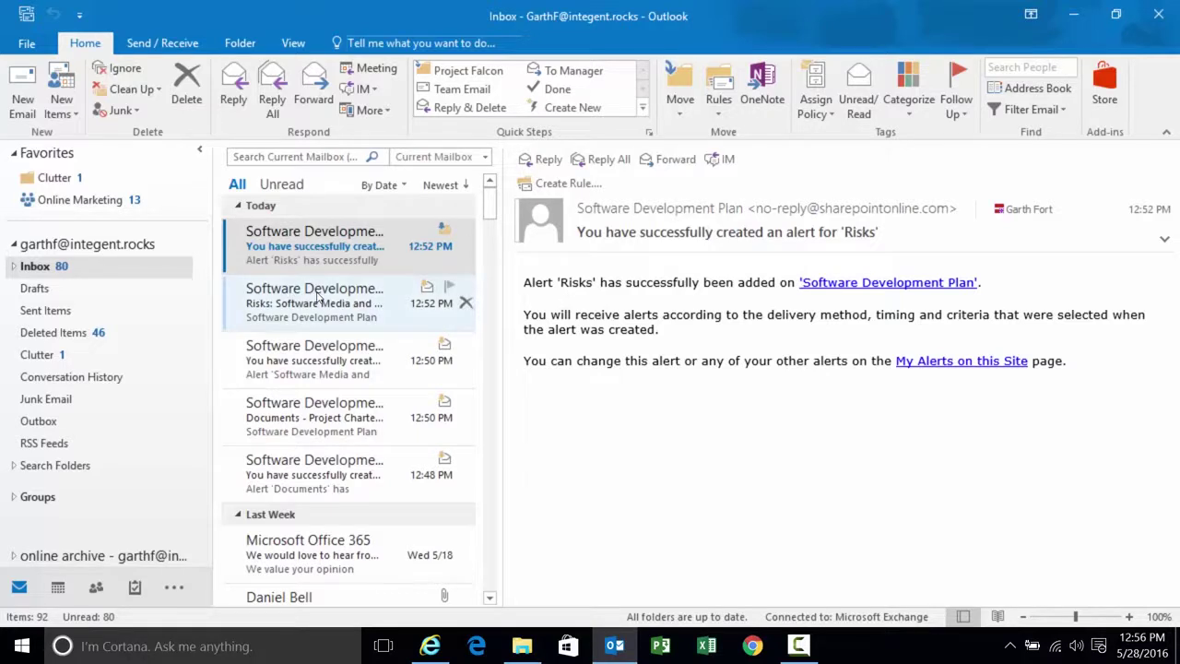
left_click(318, 295)
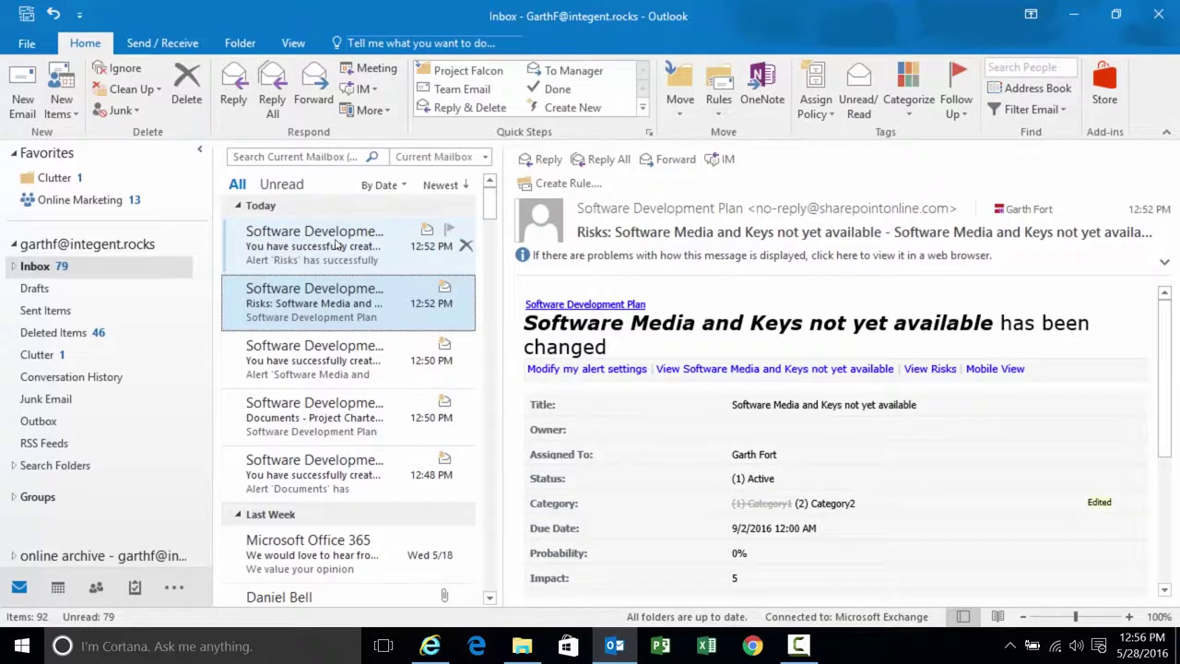
left_click(322, 247)
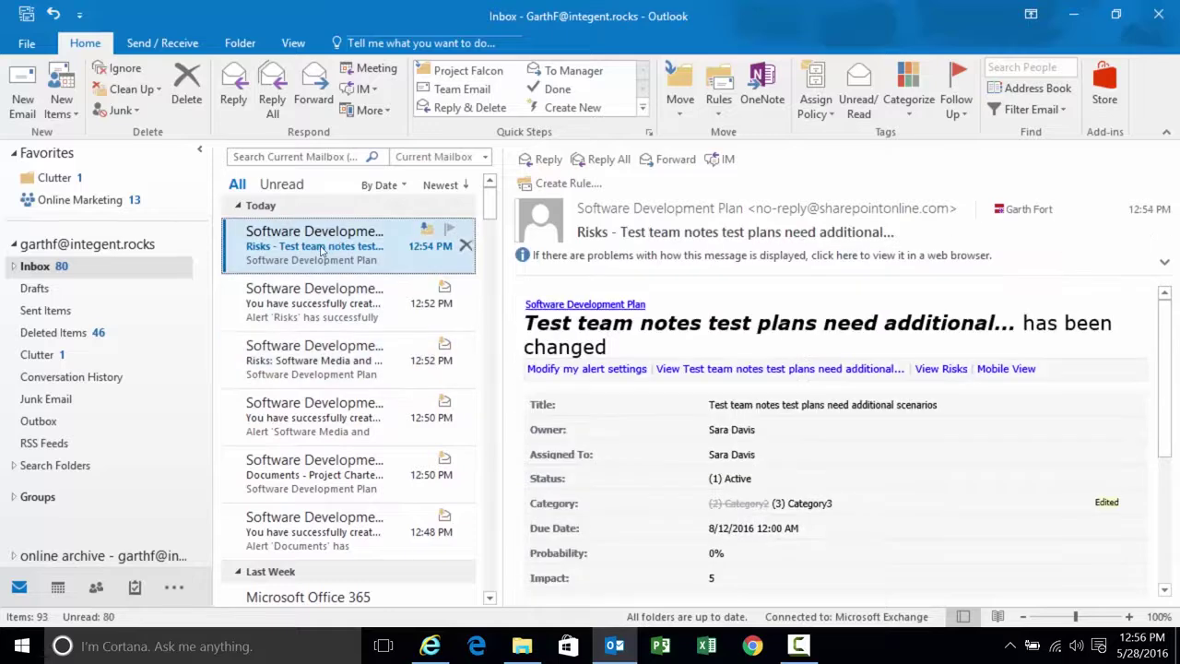
double_click(354, 256)
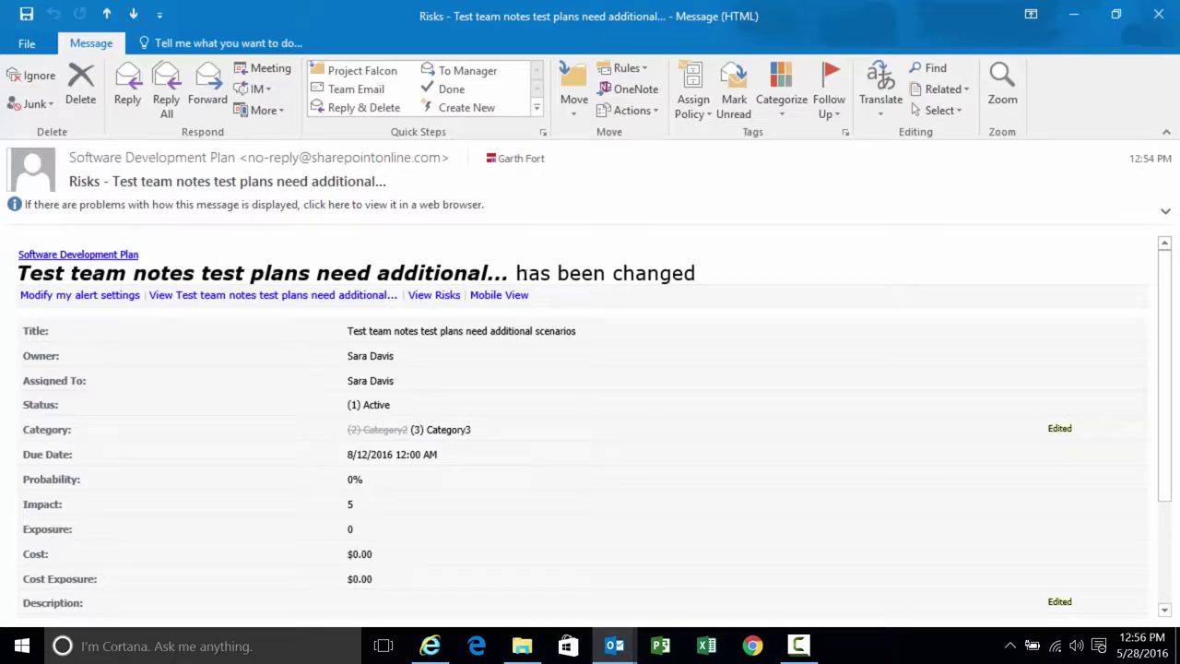
Examine the edited fields and Category change in the notification, close it and return to the SharePoint Risks list.
scroll(118, 321, "down", 3)
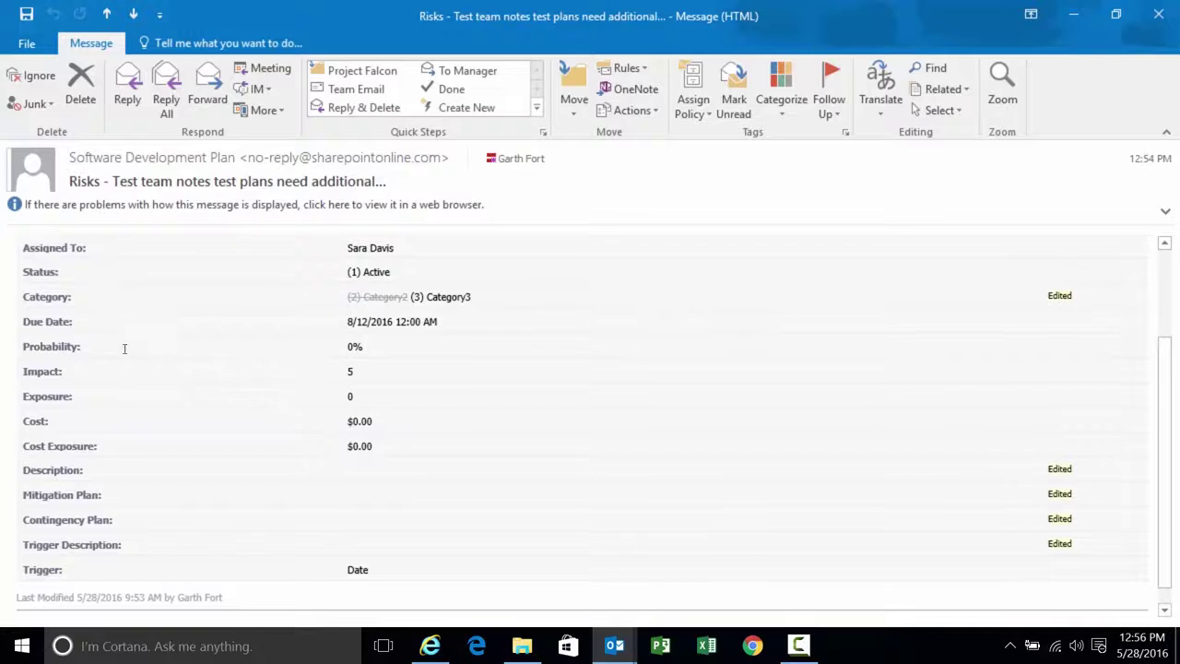
left_click_drag(359, 295, 472, 297)
double_click(1067, 295)
scroll(31, 519, "up", 3)
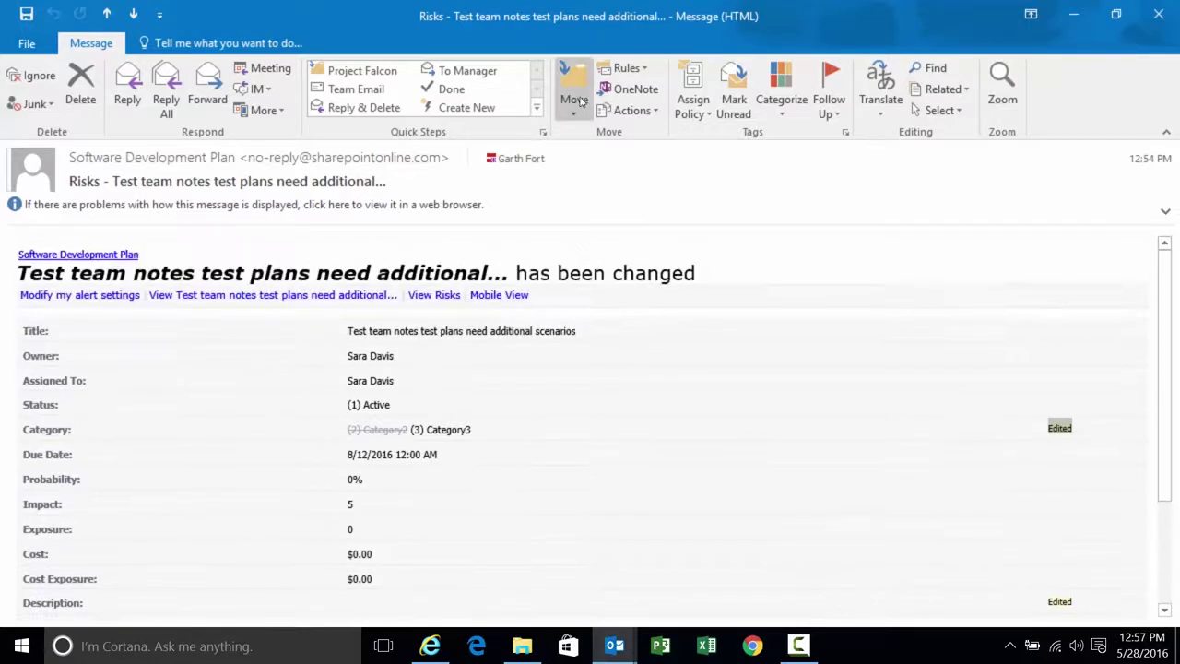
left_click(1158, 13)
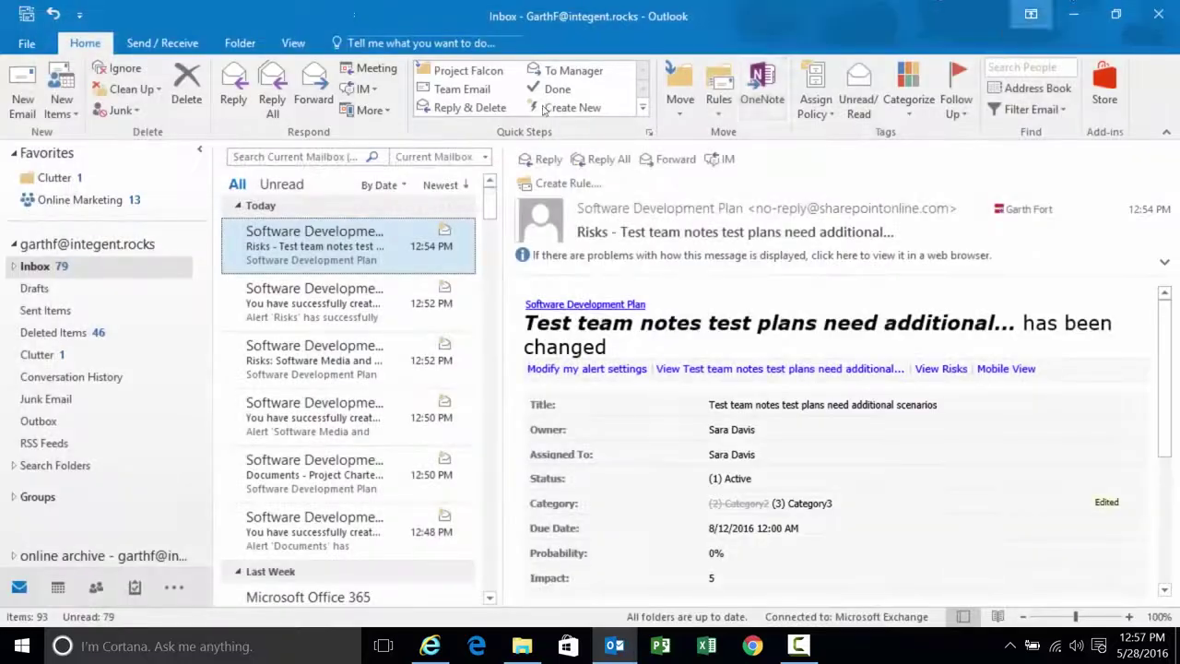
left_click(1074, 16)
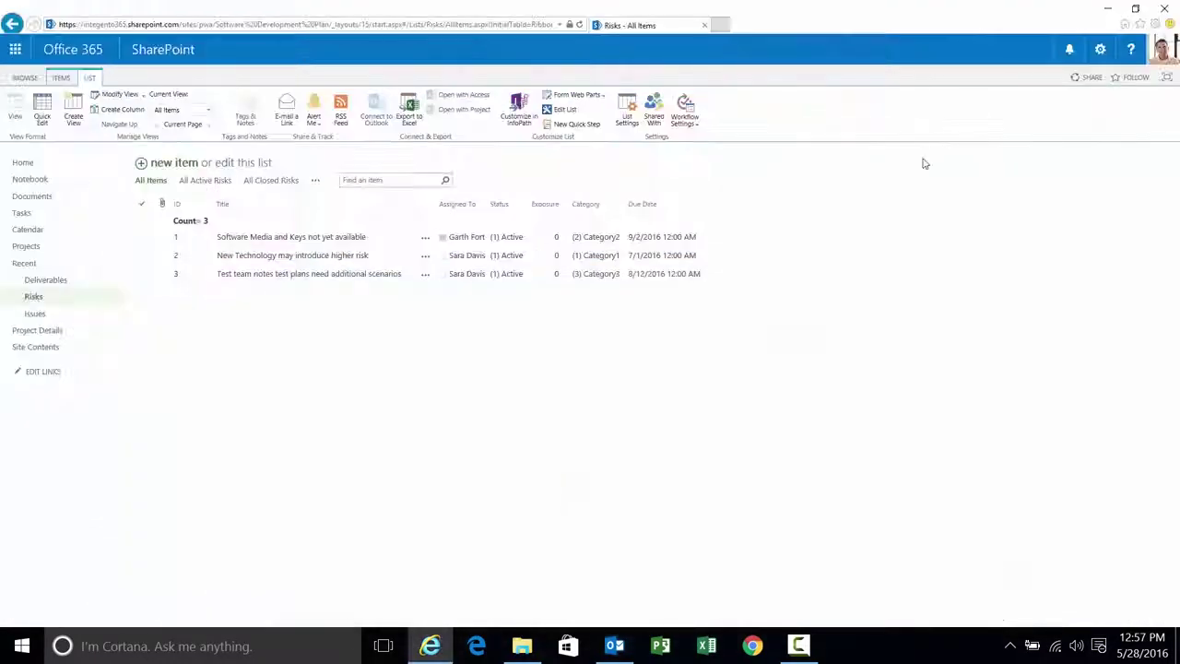